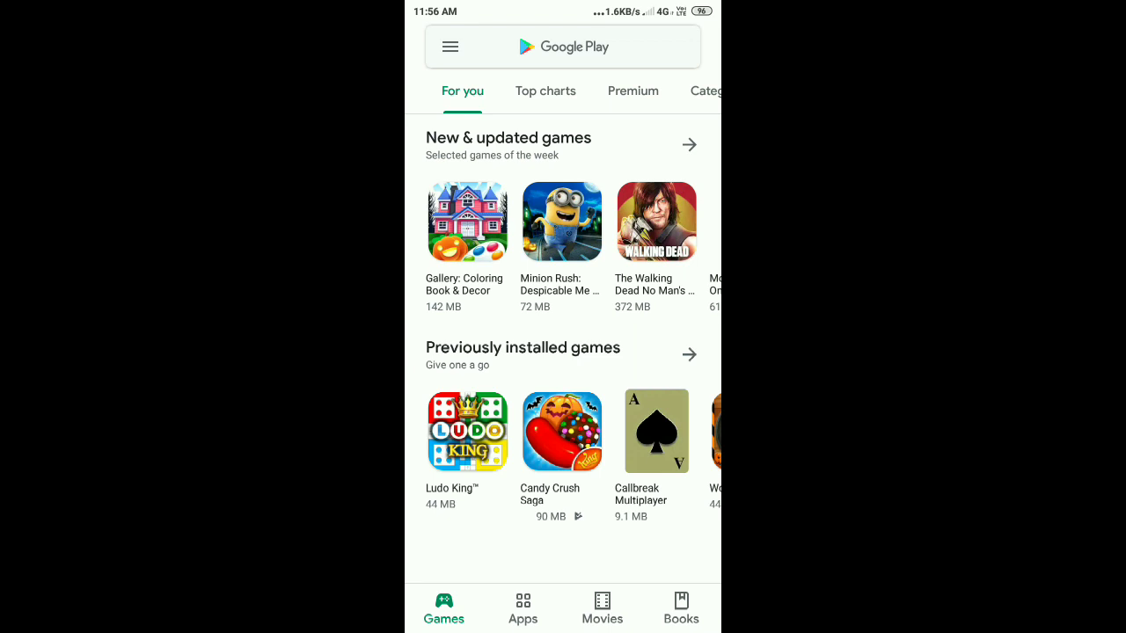
# Search the Play Store for 'drive' and start updating the Google Drive app
pyautogui.click(563, 47)
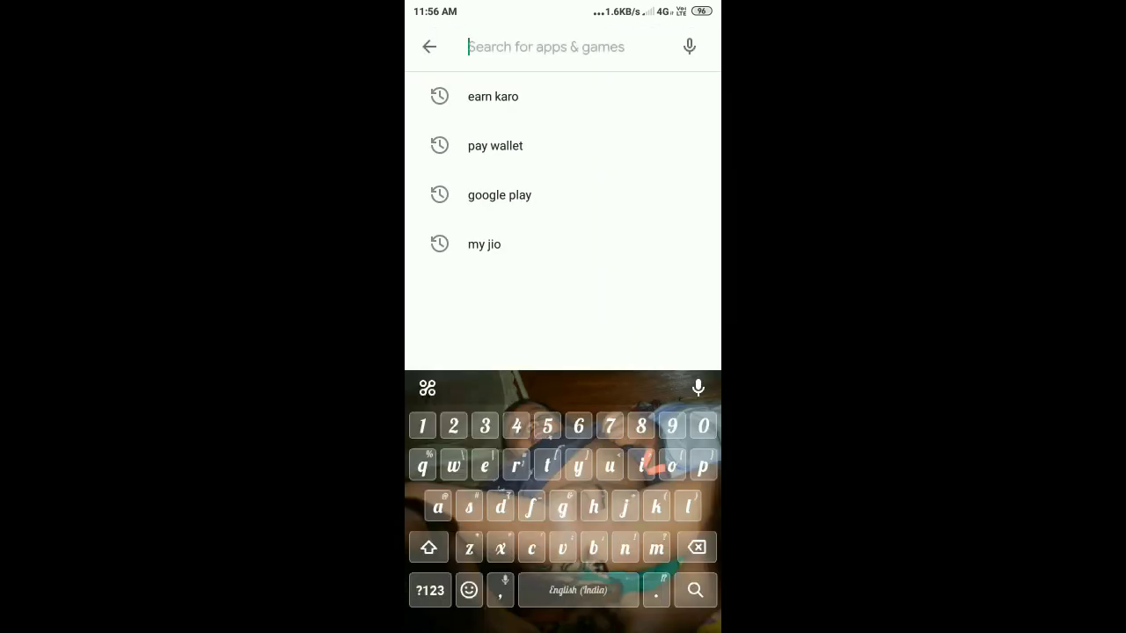
pyautogui.write('dr')
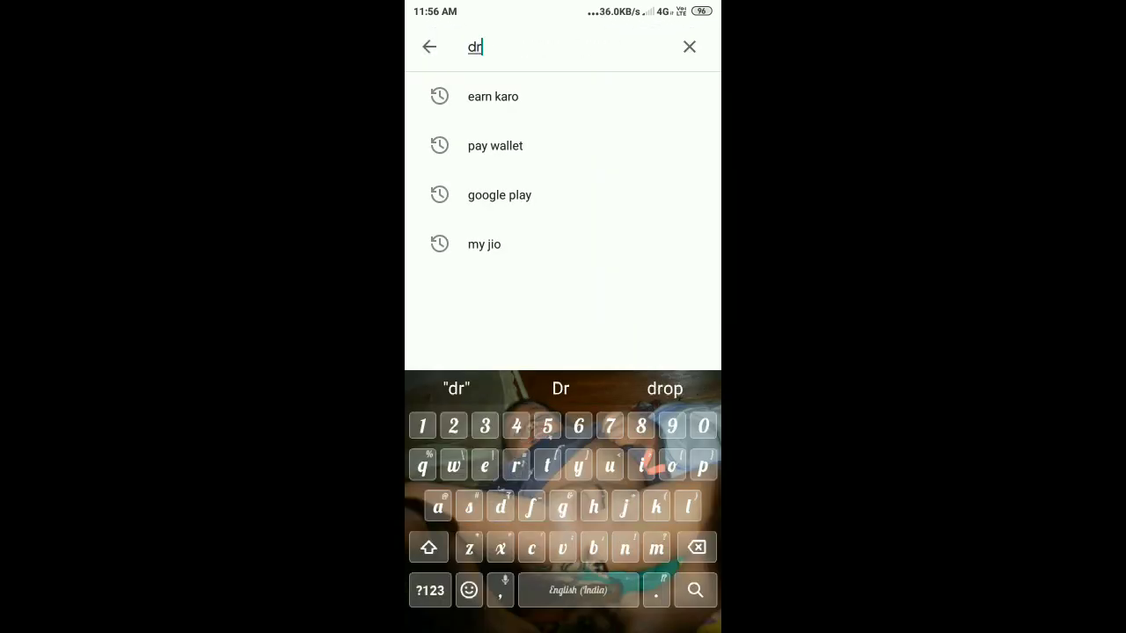
pyautogui.write('ive')
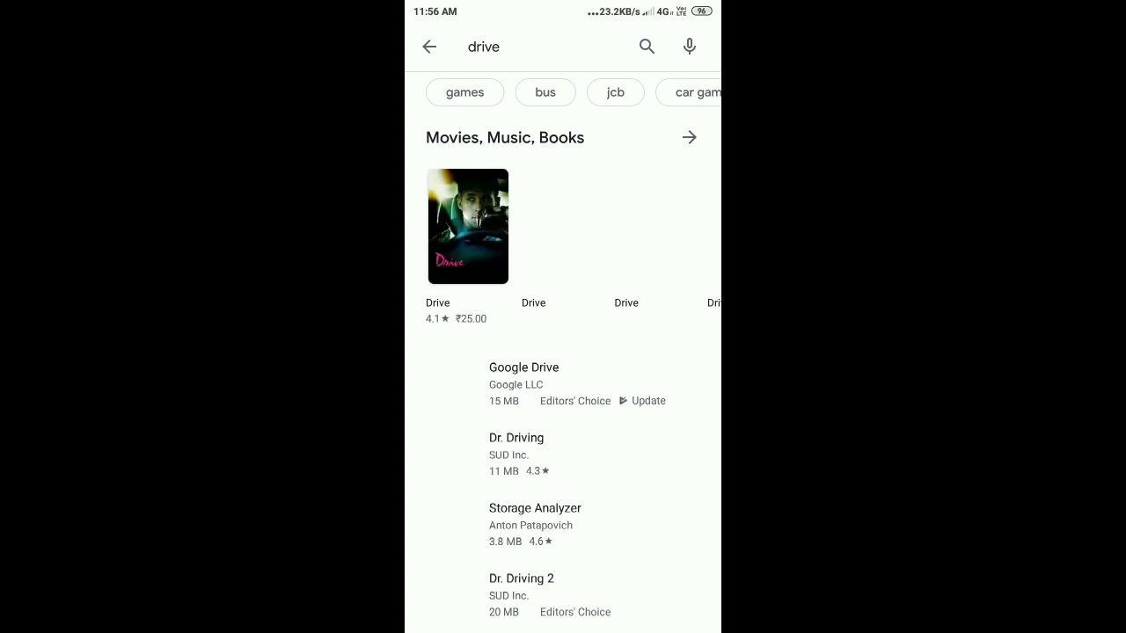
pyautogui.click(527, 384)
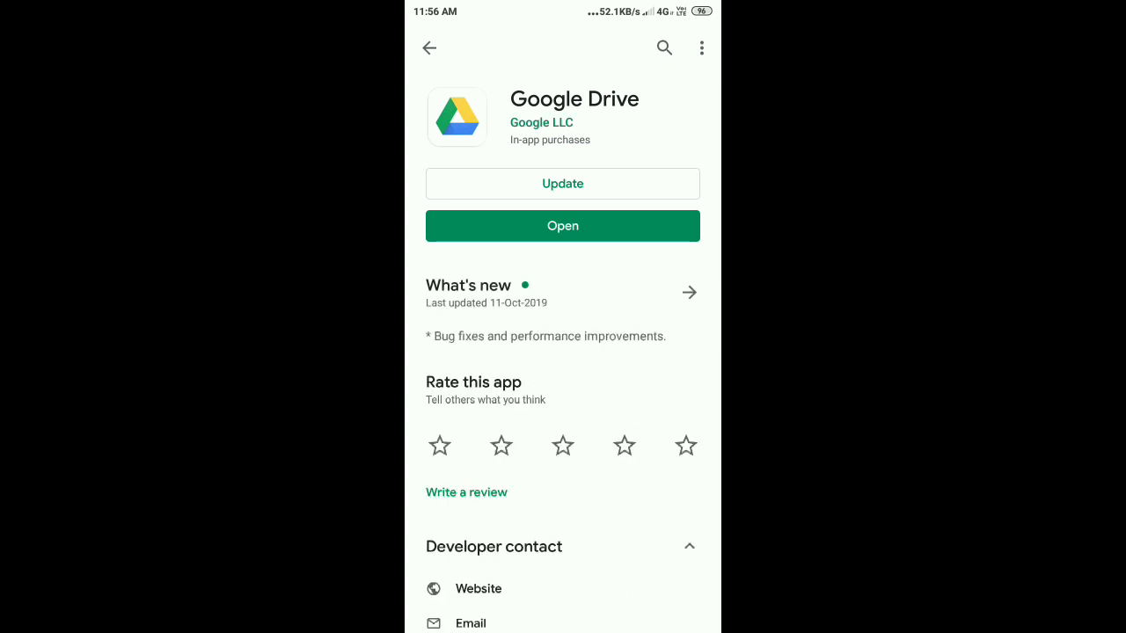
pyautogui.click(563, 183)
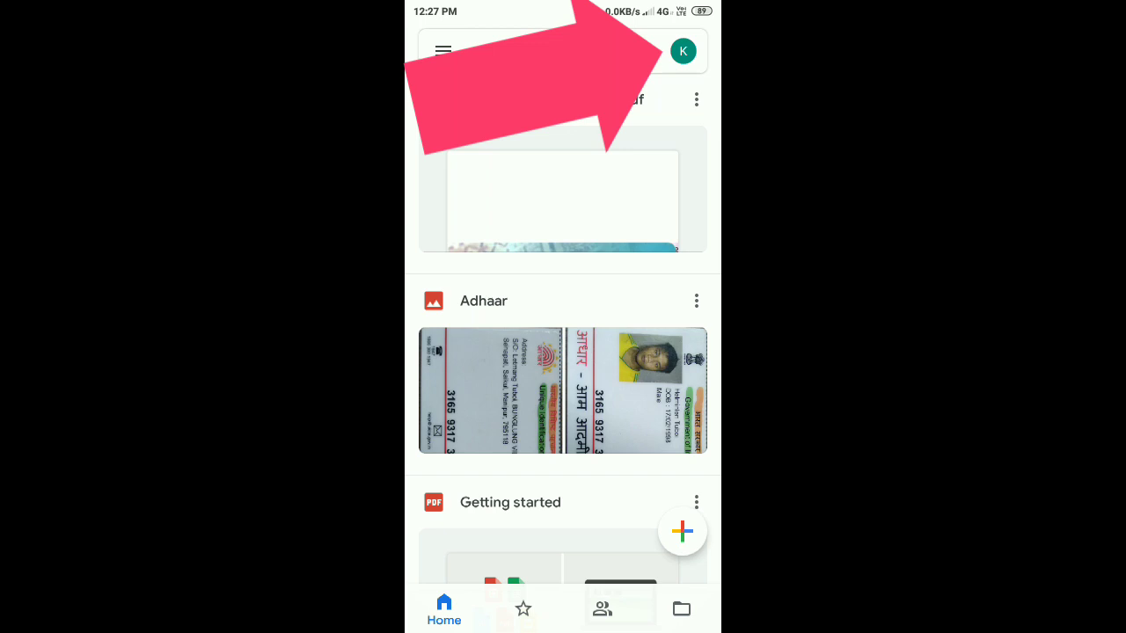
# Switch Drive to another signed-in account from the avatar's account list
pyautogui.click(683, 51)
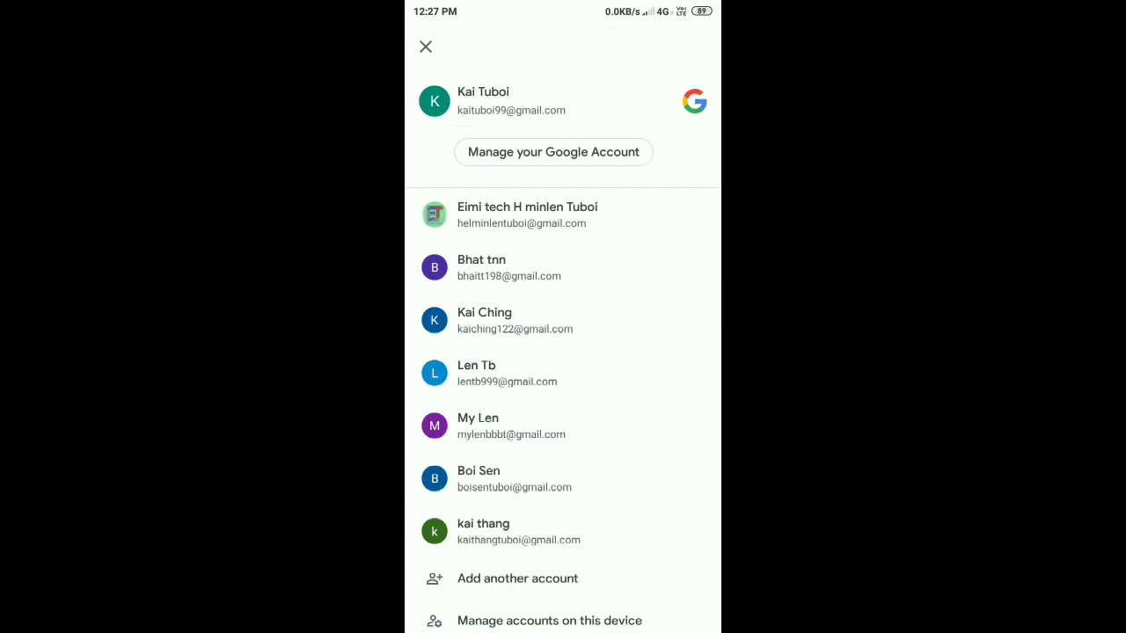
pyautogui.scroll(-1, 586, 211)
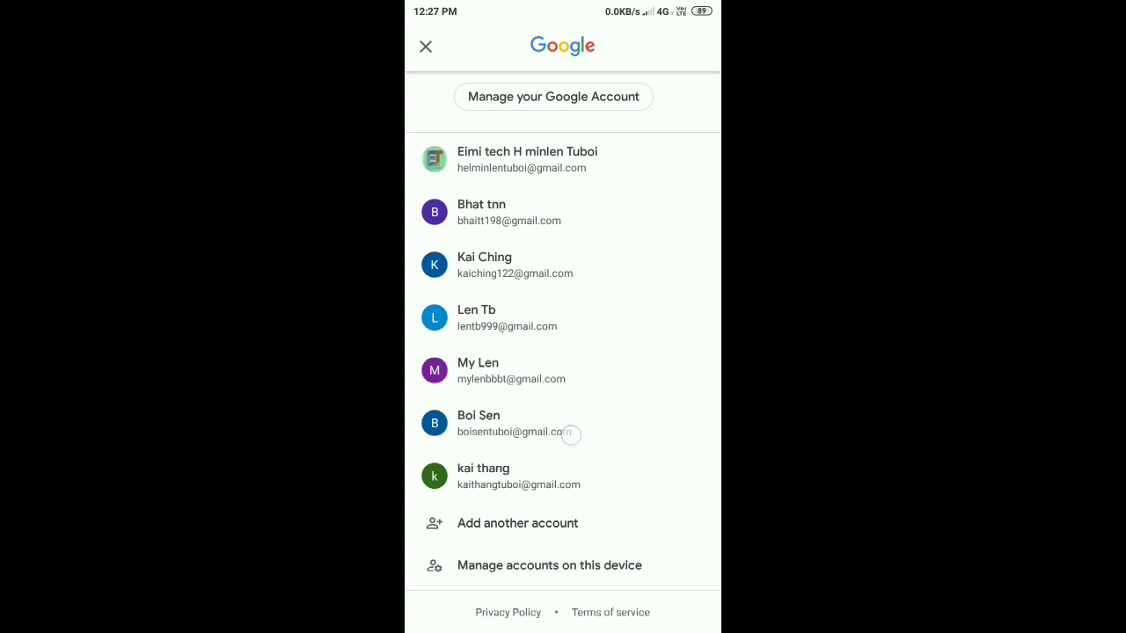
pyautogui.click(571, 433)
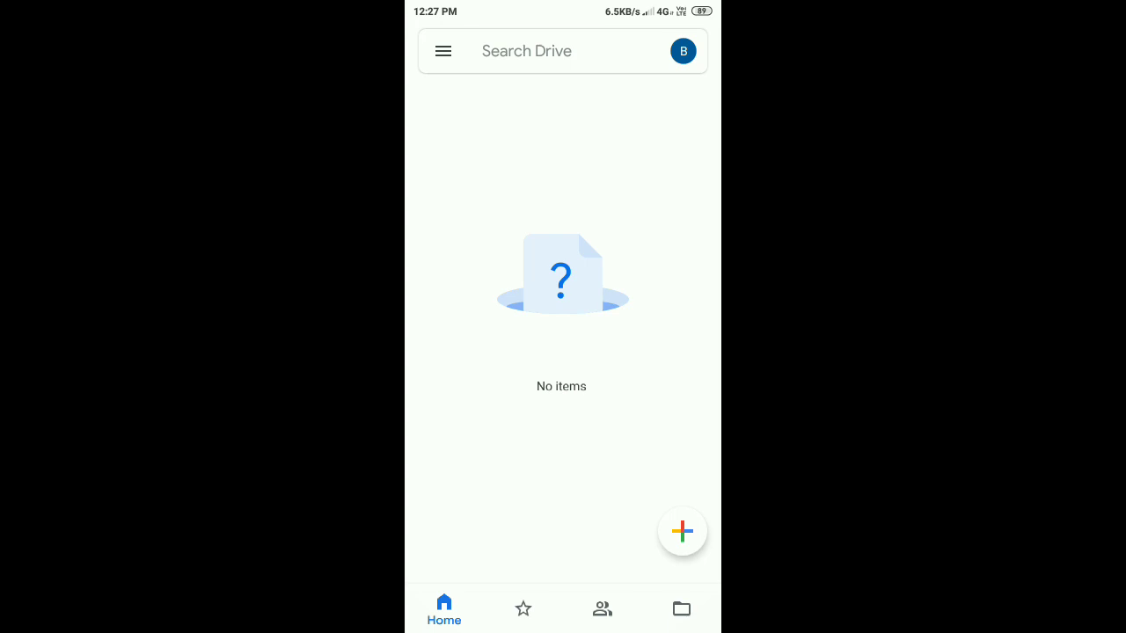
pyautogui.click(443, 51)
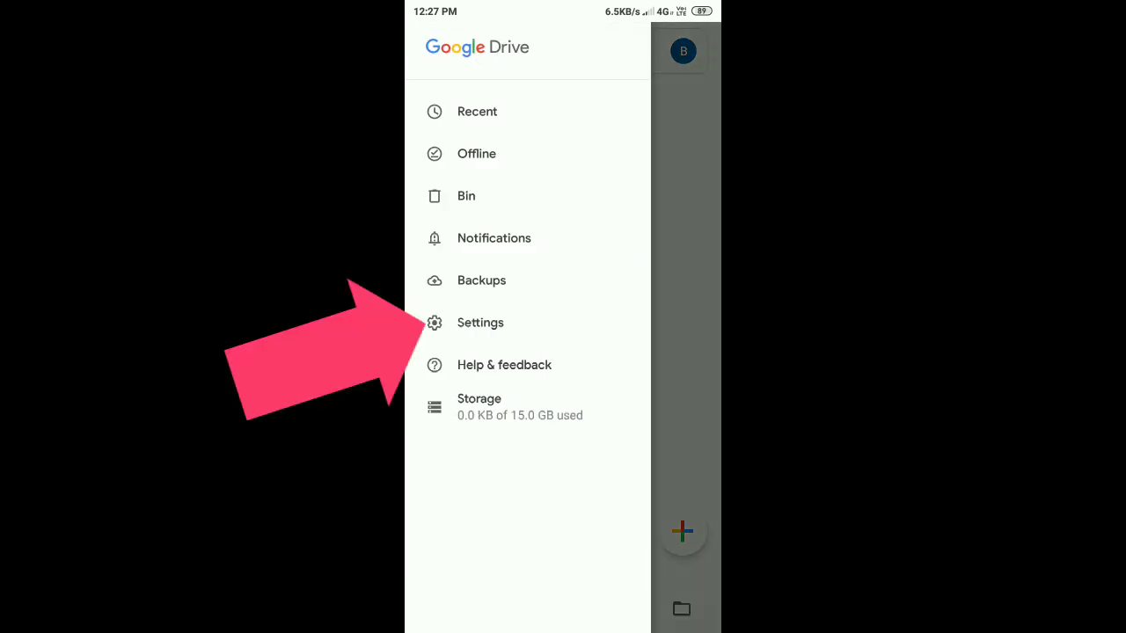
pyautogui.click(519, 323)
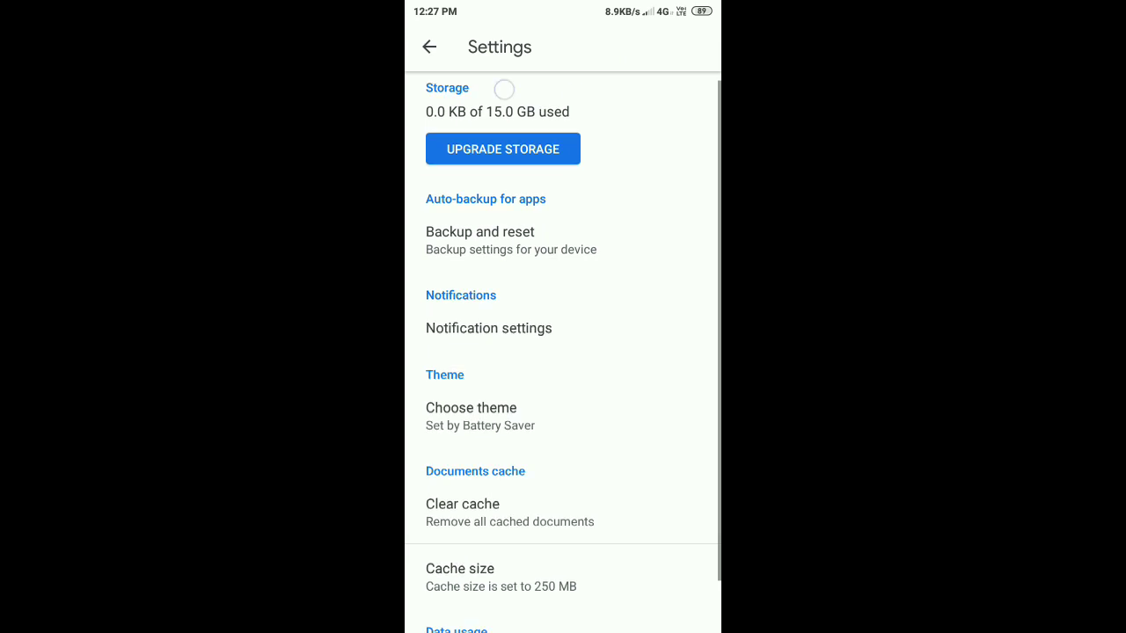
pyautogui.scroll(-1, 608, 115)
pyautogui.scroll(1, 472, 197)
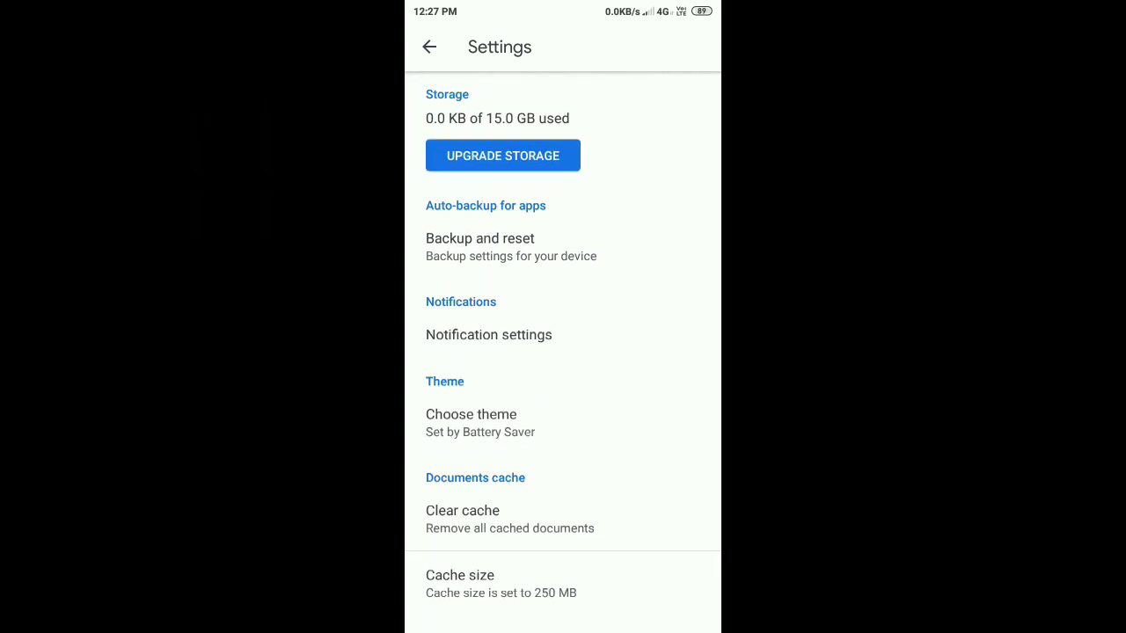
pyautogui.scroll(-3, 611, 466)
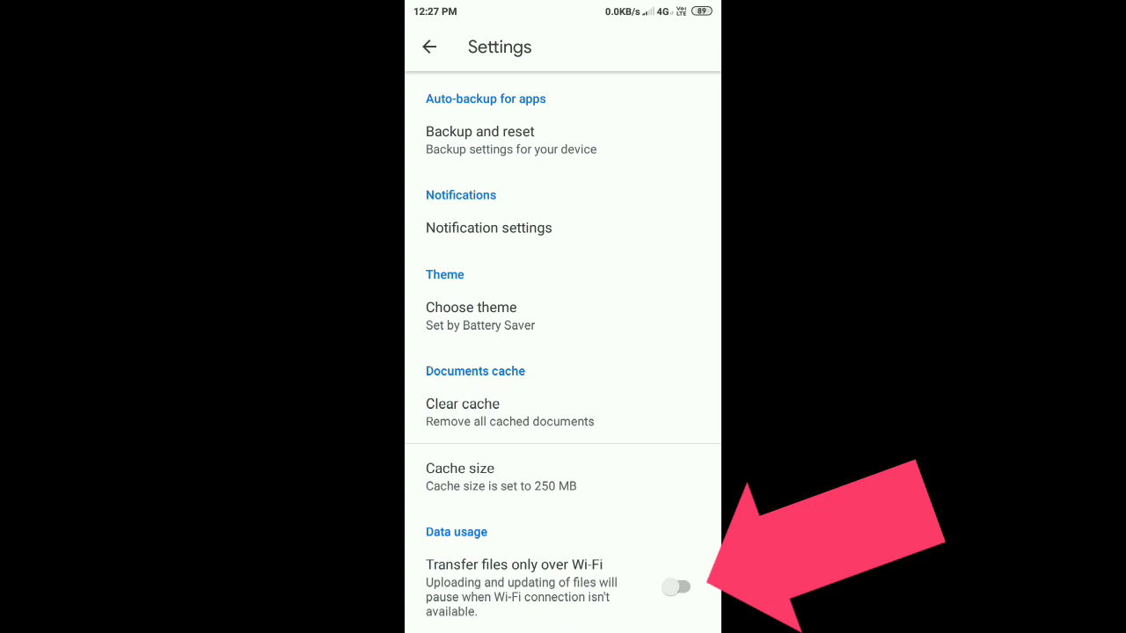
pyautogui.click(677, 587)
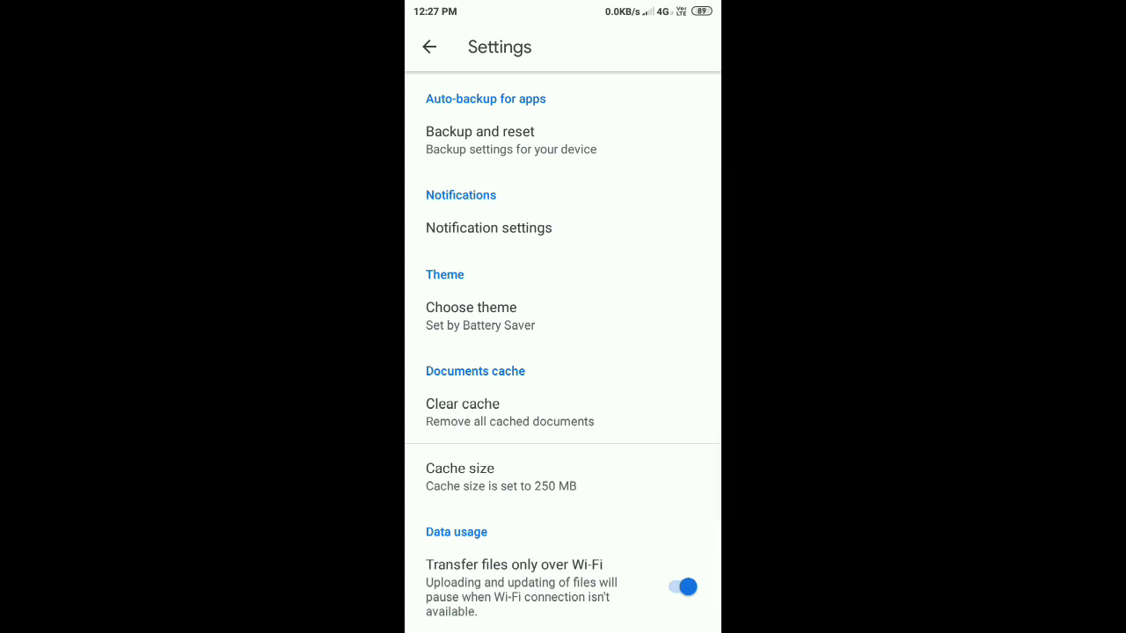
pyautogui.click(683, 586)
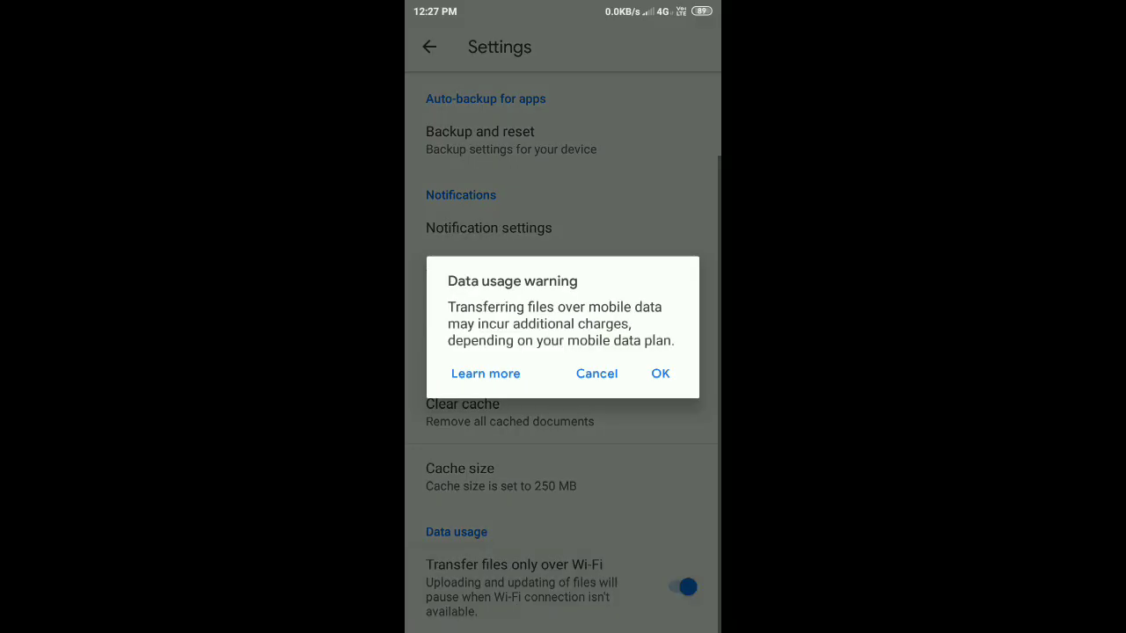
pyautogui.click(659, 373)
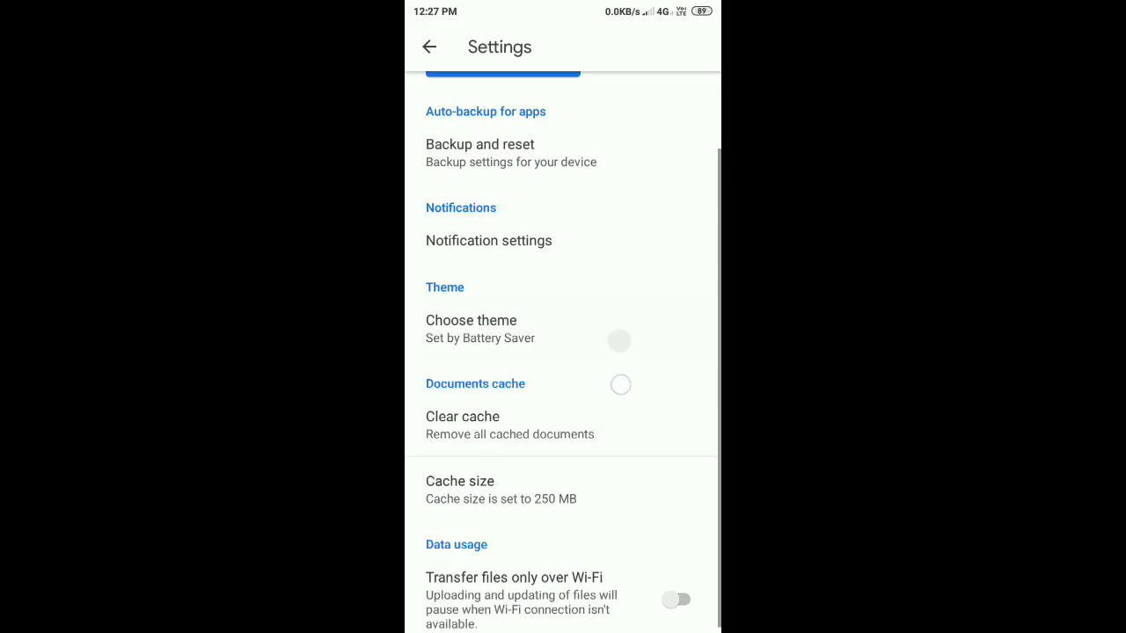
pyautogui.scroll(2, 618, 360)
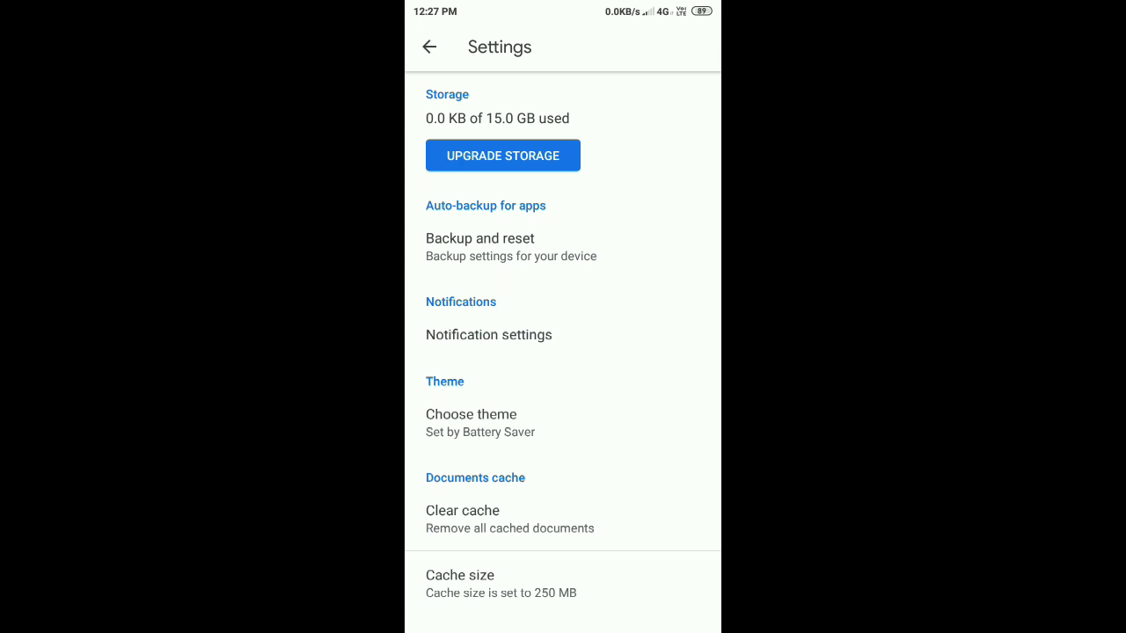
pyautogui.moveTo(717, 488); pyautogui.dragTo(628, 509)
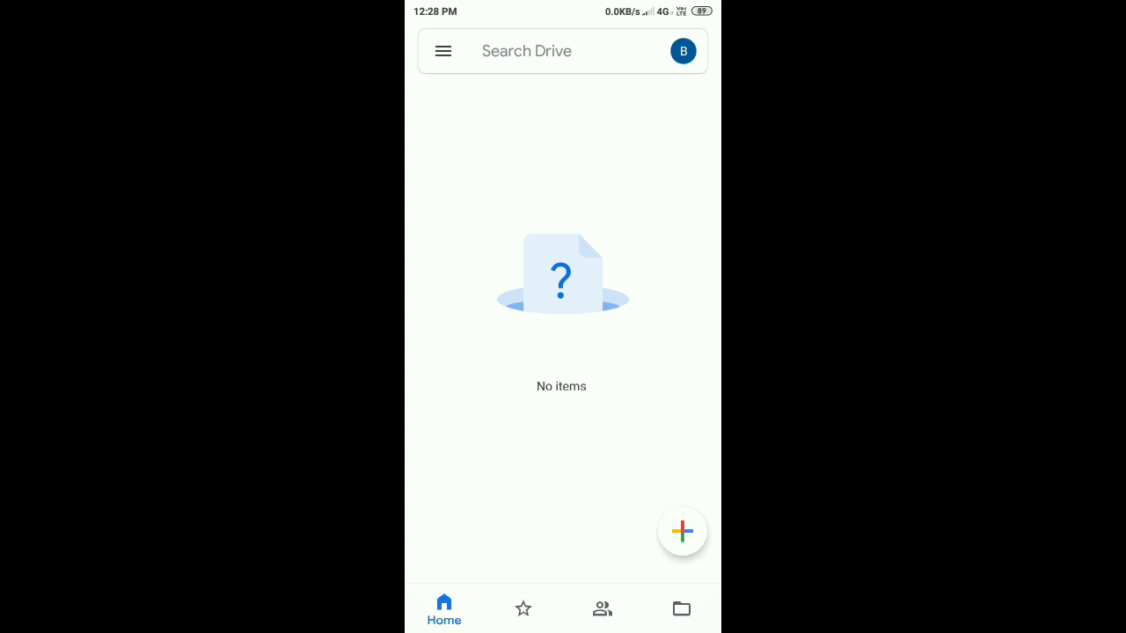
# Add a new folder, renaming 'Untitled folder' to 'Images', and open it
pyautogui.click(683, 531)
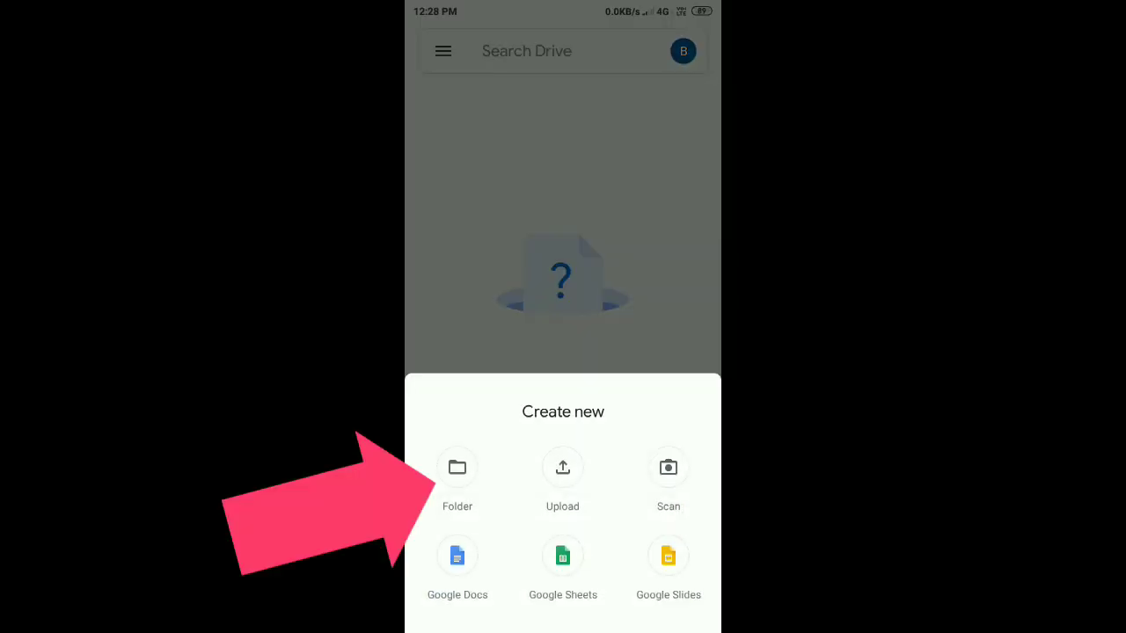
pyautogui.click(457, 467)
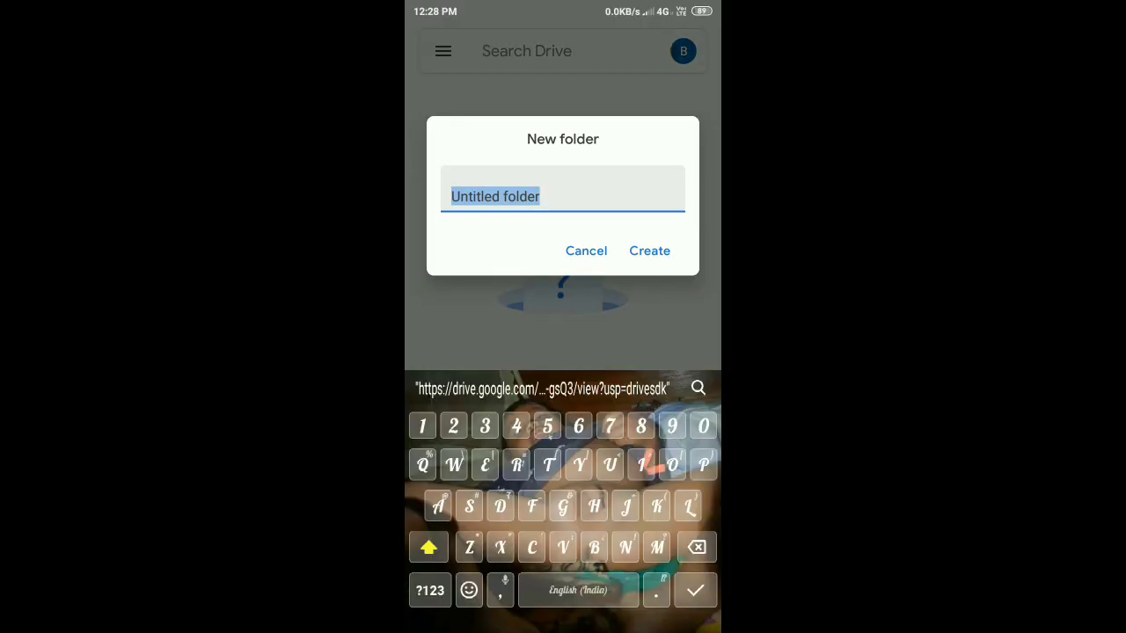
pyautogui.press('BackSpace')
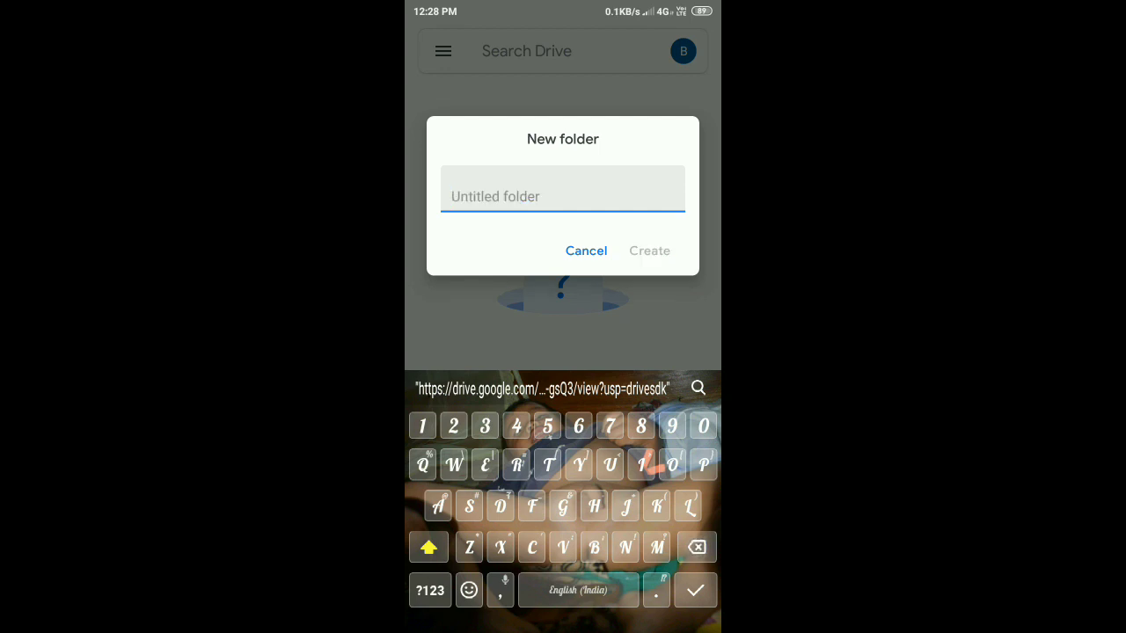
pyautogui.write('Ima')
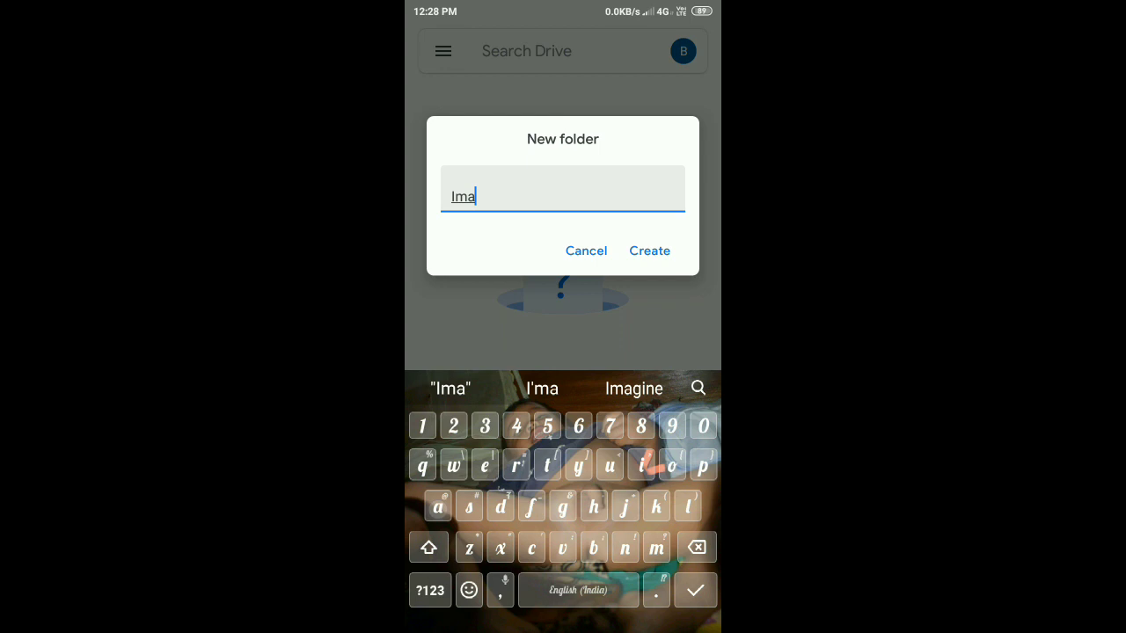
pyautogui.write('ges')
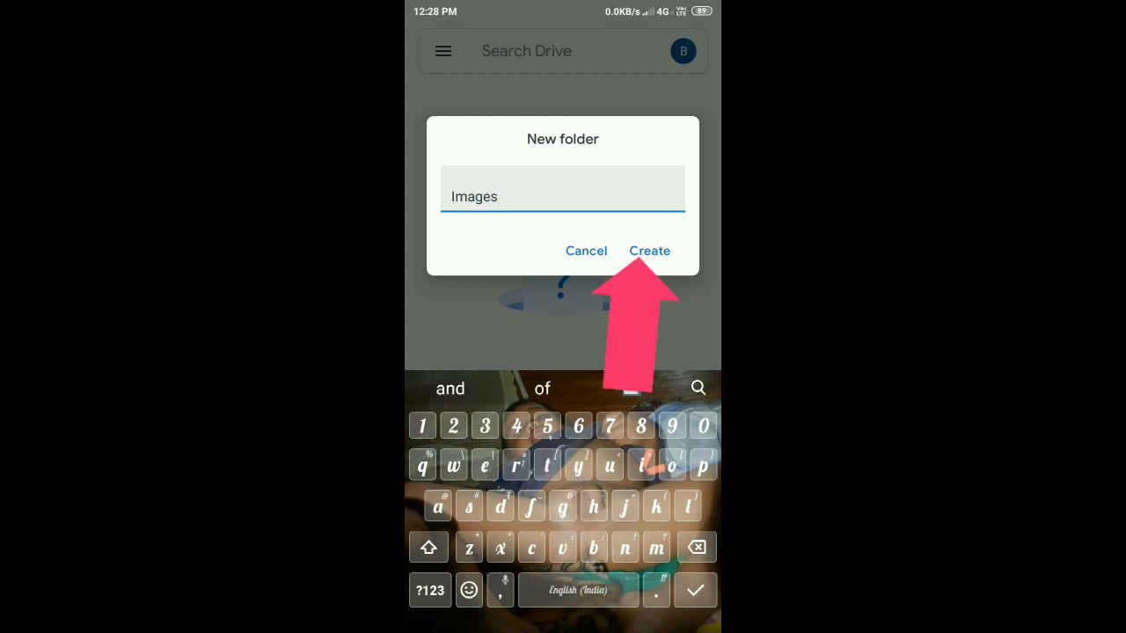
pyautogui.click(649, 251)
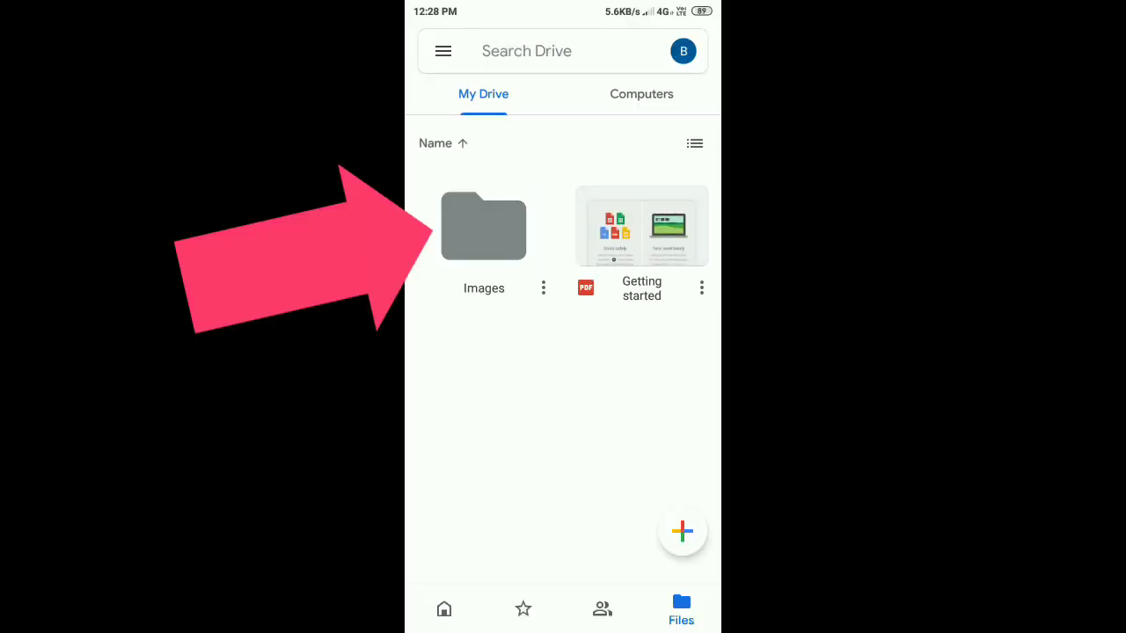
pyautogui.click(484, 239)
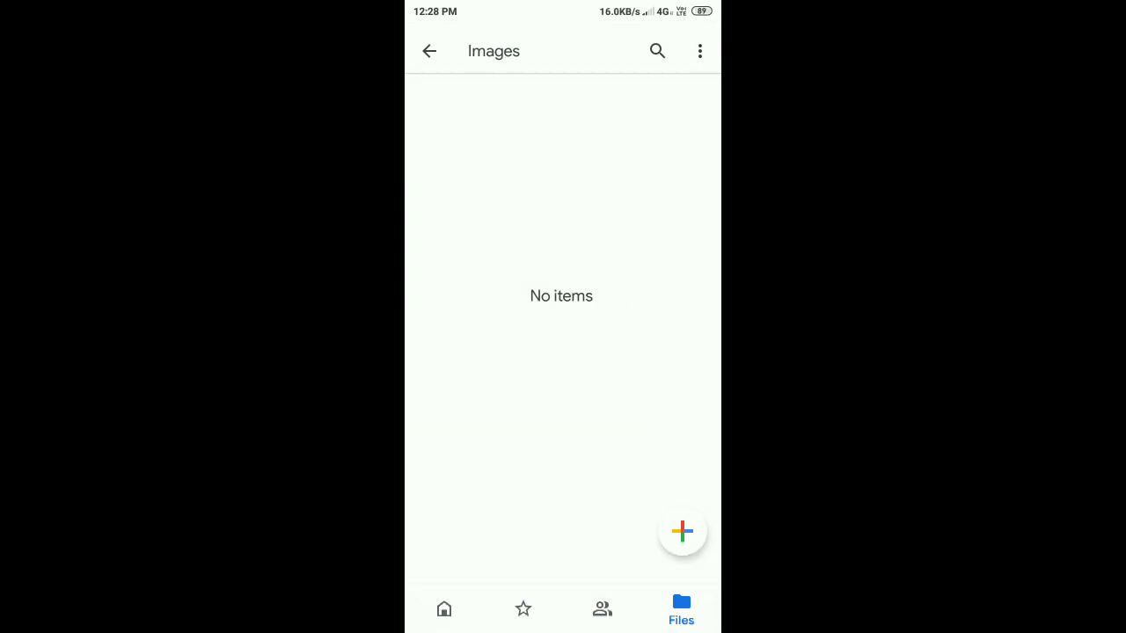
# Start a file upload into Images and browse the phone's internal storage
pyautogui.click(682, 531)
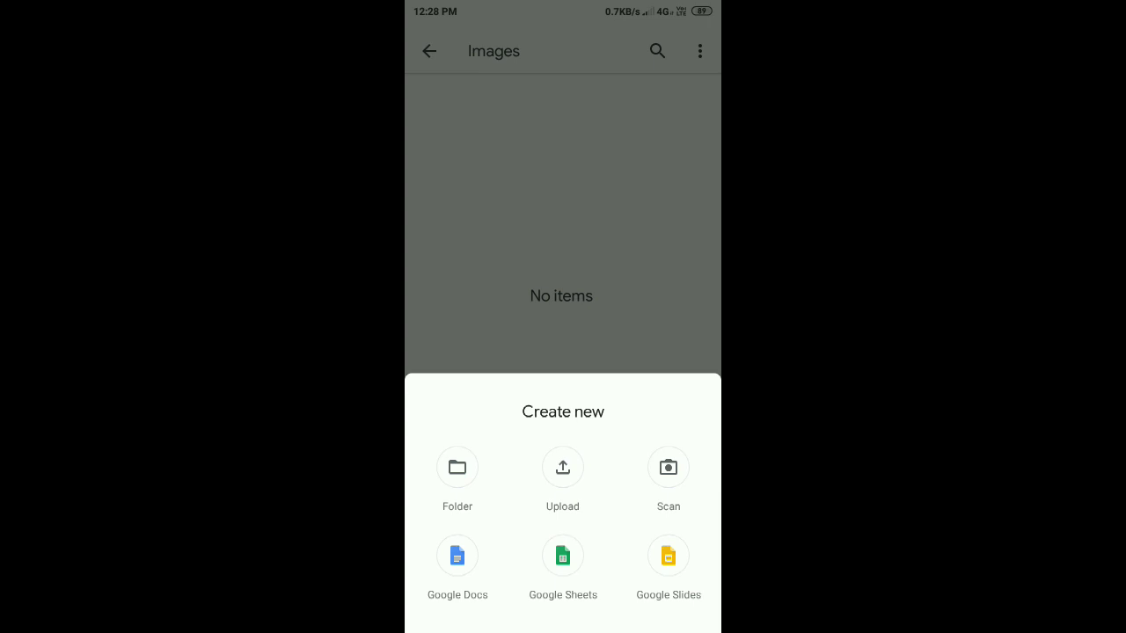
pyautogui.click(563, 467)
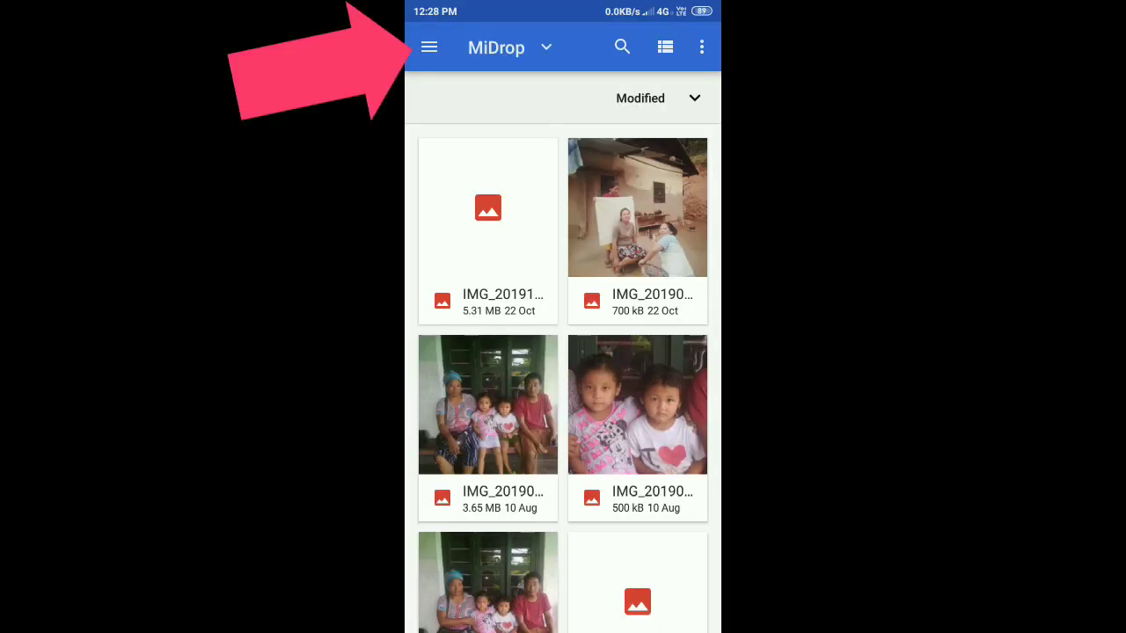
pyautogui.click(429, 48)
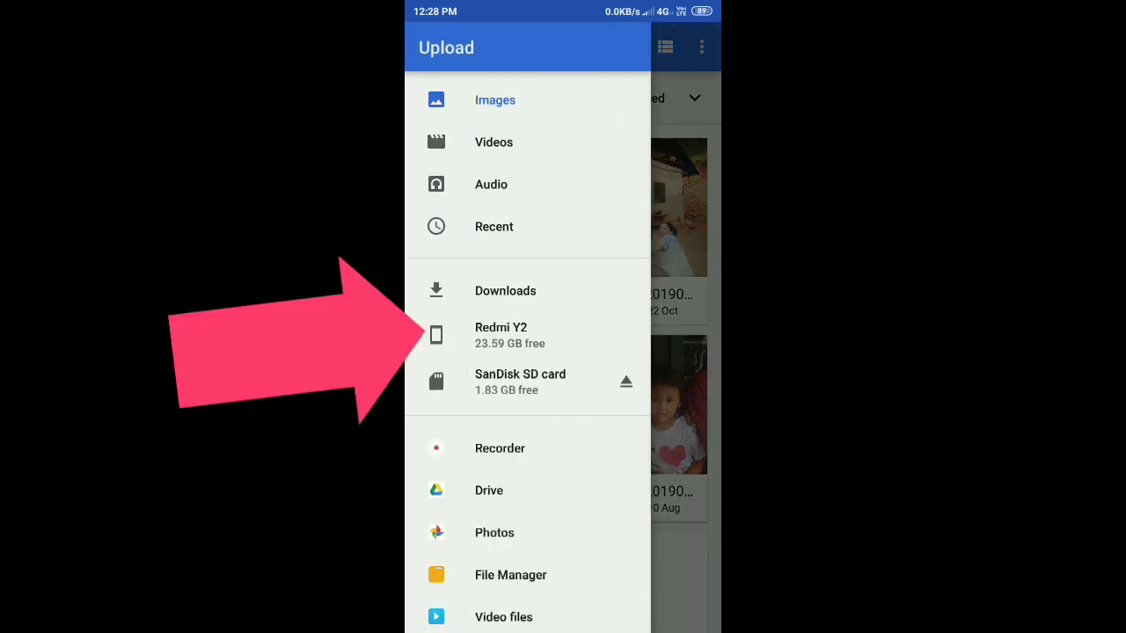
pyautogui.click(501, 335)
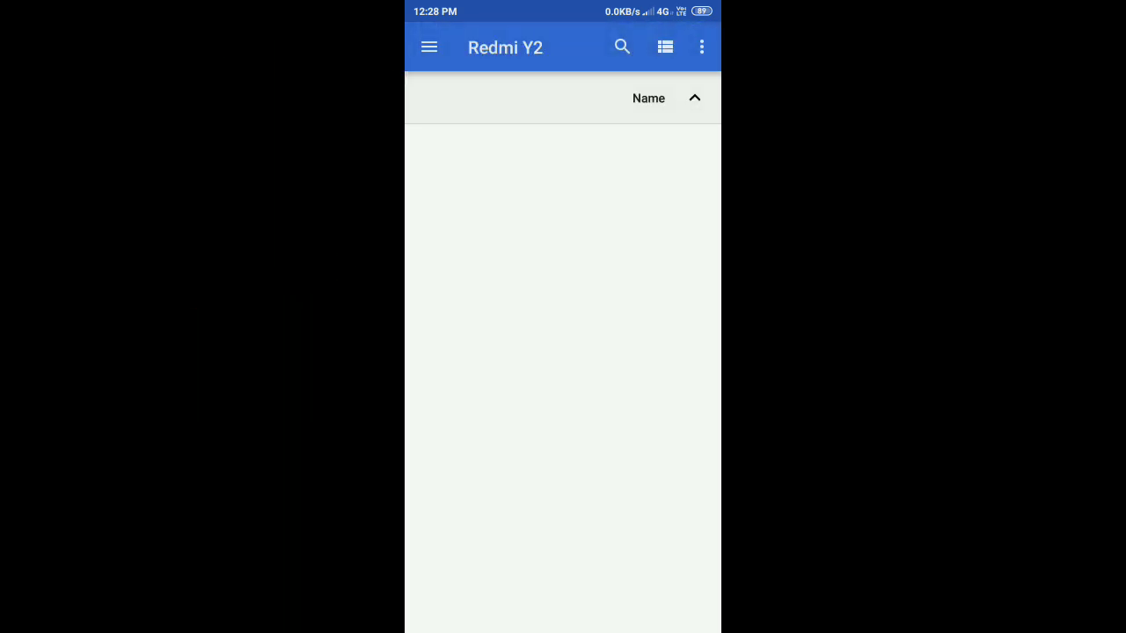
pyautogui.moveTo(586, 546)
pyautogui.mouseDown()
pyautogui.moveTo(579, 374)
pyautogui.moveTo(571, 523)
pyautogui.mouseUp()
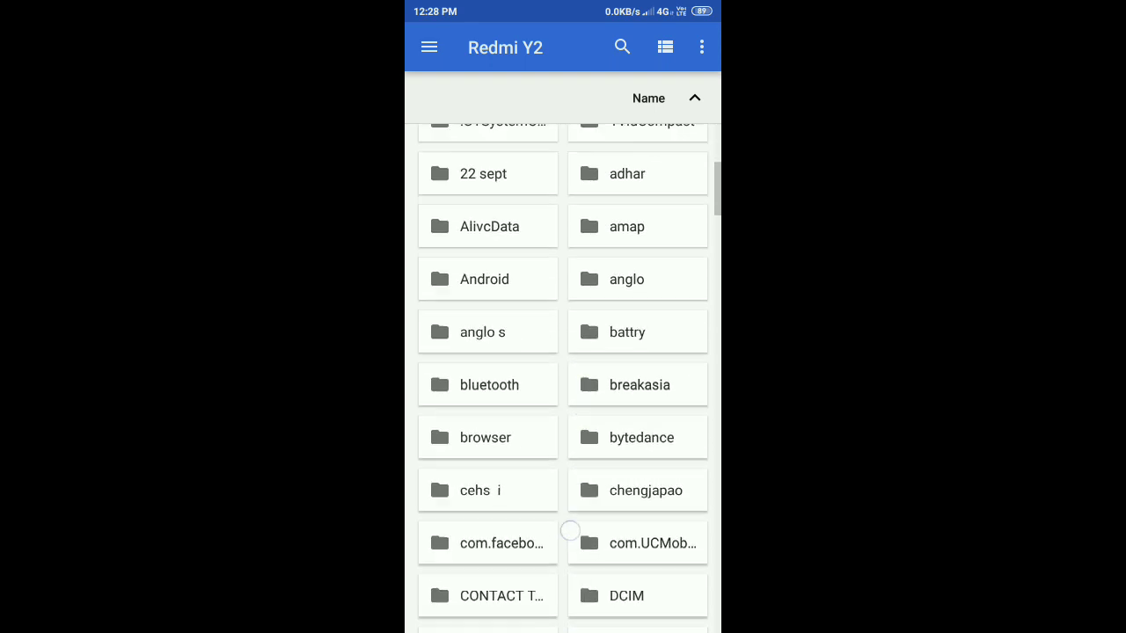
pyautogui.scroll(-3, 563, 378)
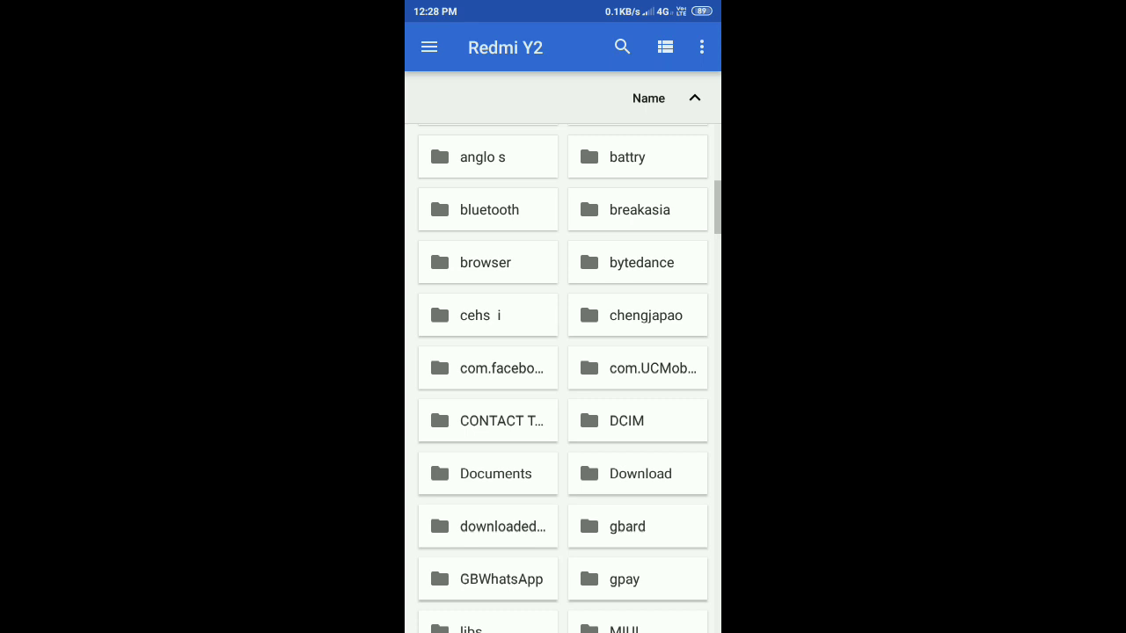
pyautogui.scroll(-2, 563, 378)
pyautogui.scroll(-2, 563, 379)
pyautogui.scroll(-2, 563, 378)
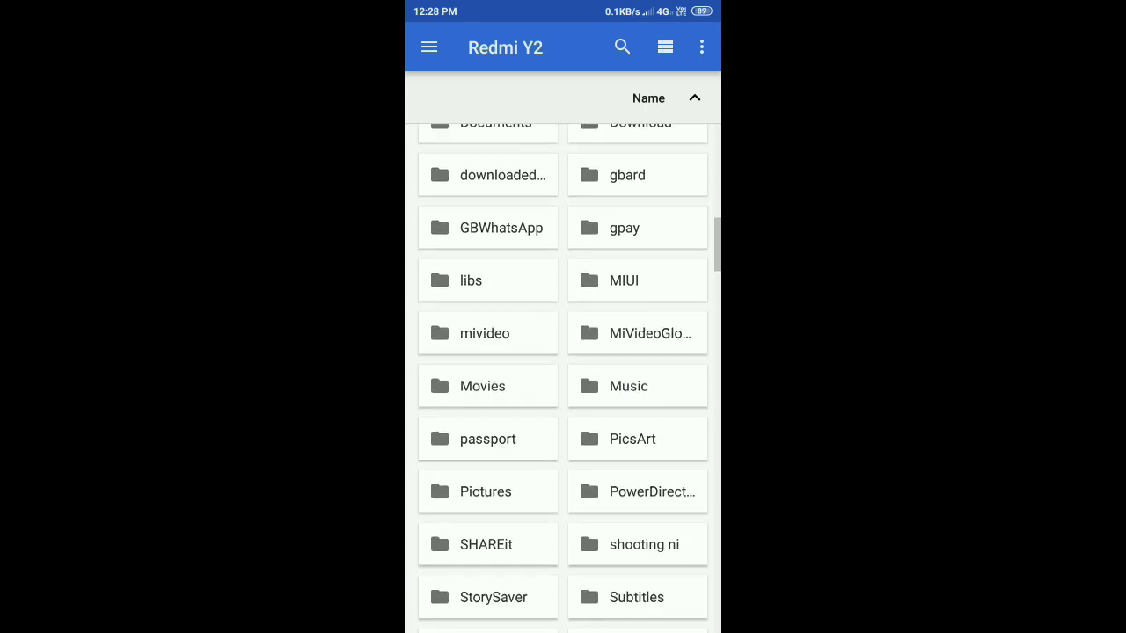
pyautogui.scroll(3, 563, 379)
pyautogui.scroll(5, 563, 379)
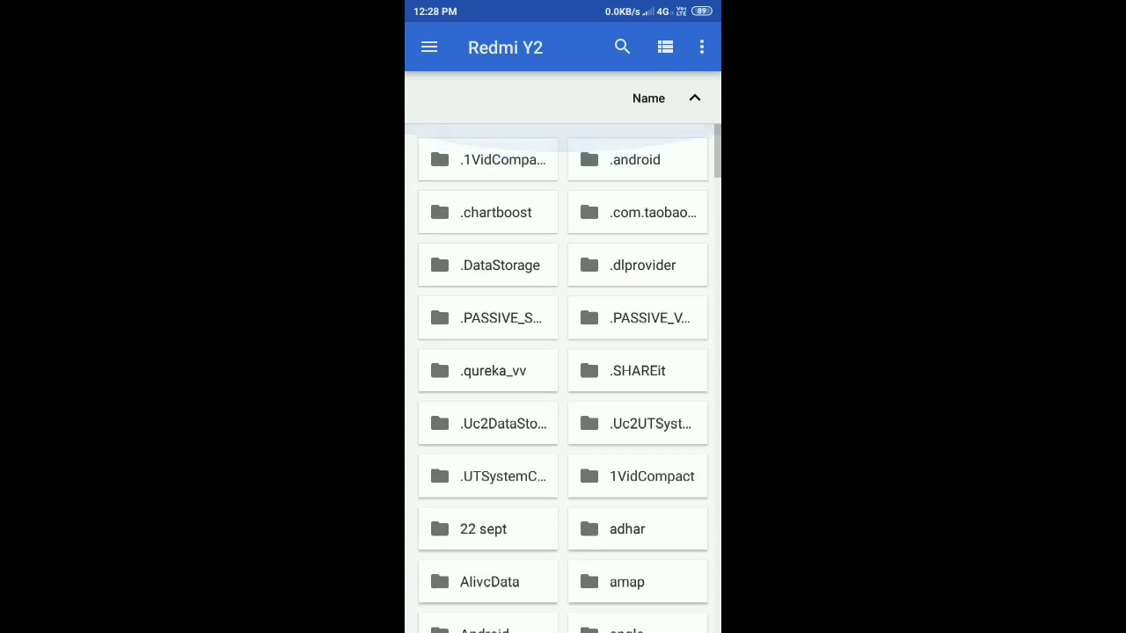
# Upload IMG_20190805_155606.jpg from the Images > MiDrop folder
pyautogui.click(429, 48)
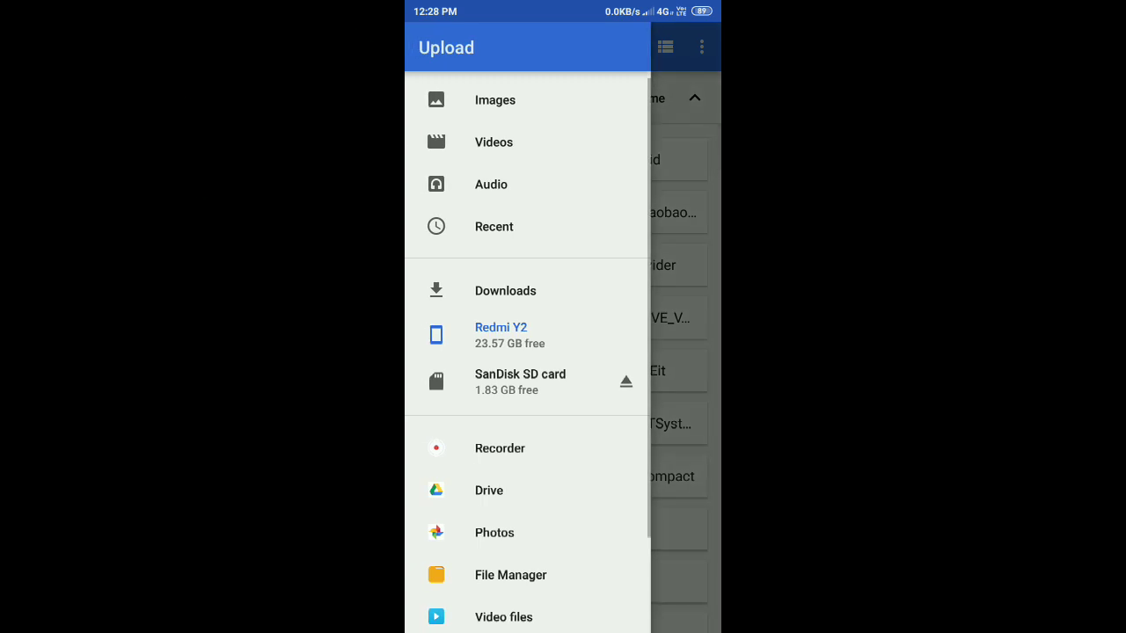
pyautogui.click(495, 98)
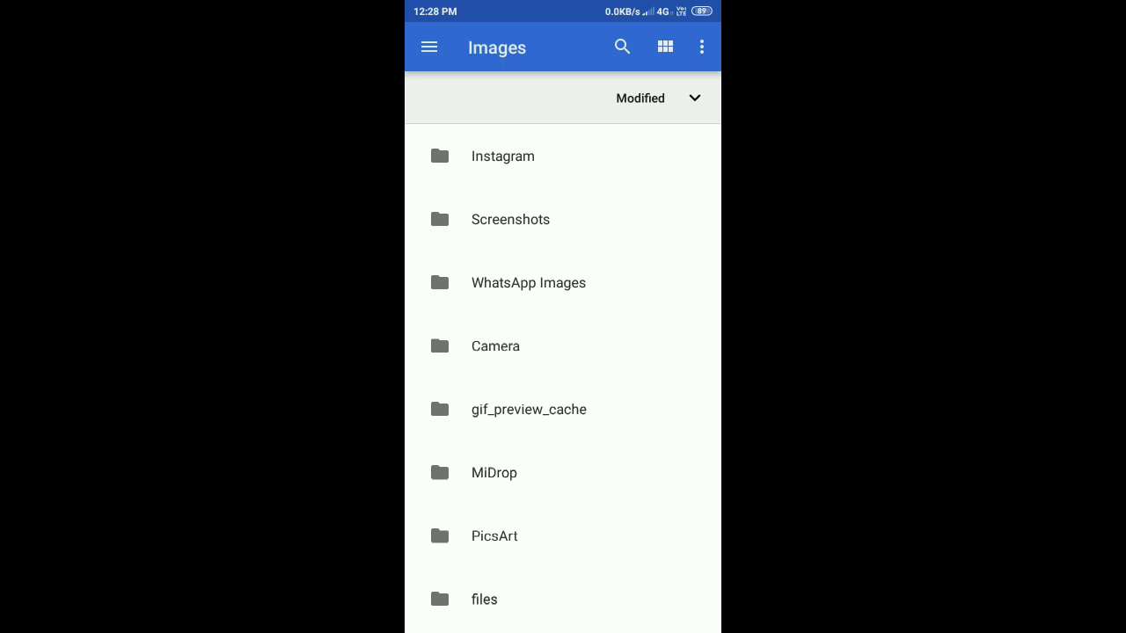
pyautogui.click(581, 476)
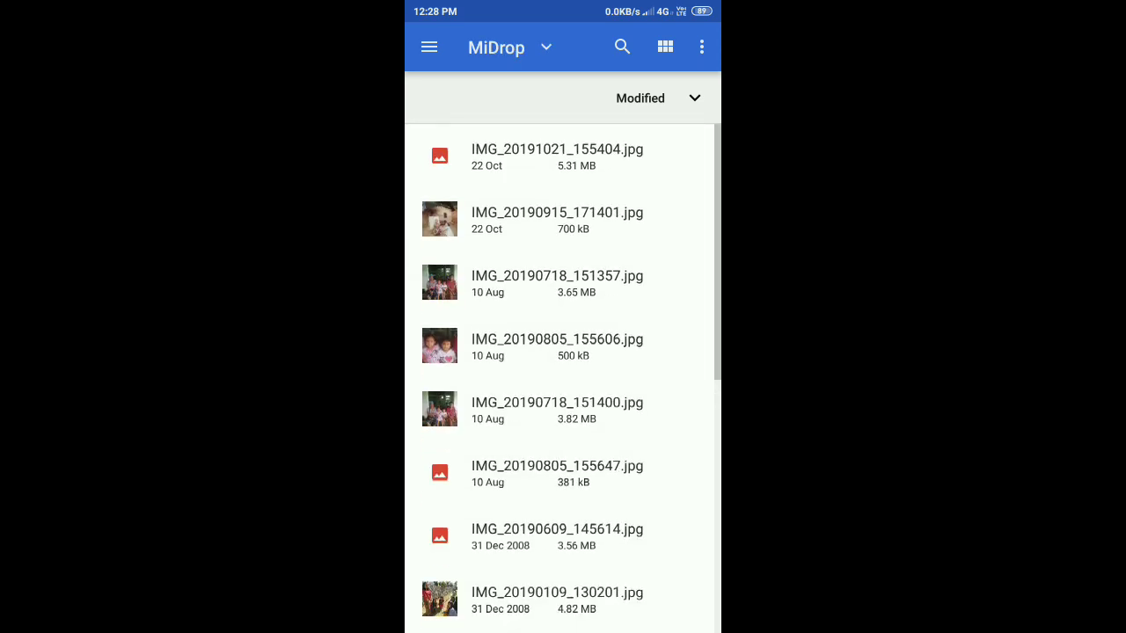
pyautogui.moveTo(572, 467)
pyautogui.mouseDown()
pyautogui.moveTo(572, 313)
pyautogui.moveTo(578, 449)
pyautogui.mouseUp()
pyautogui.click(525, 345)
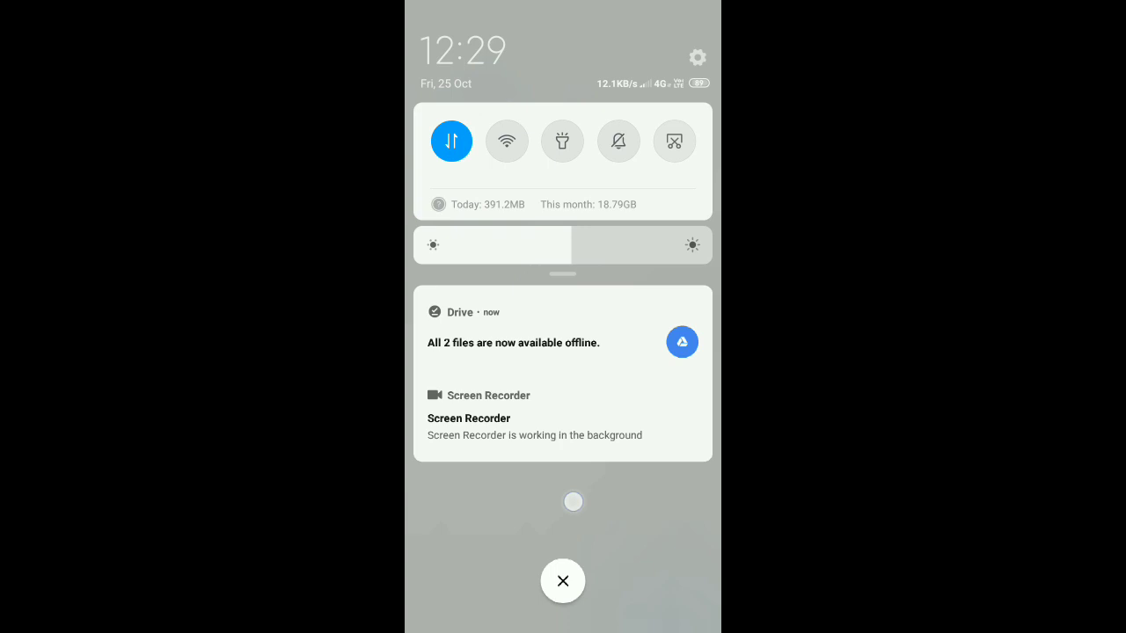
# Swipe away the Drive offline-files notification and return to the Images folder
pyautogui.moveTo(573, 468); pyautogui.dragTo(583, 425)
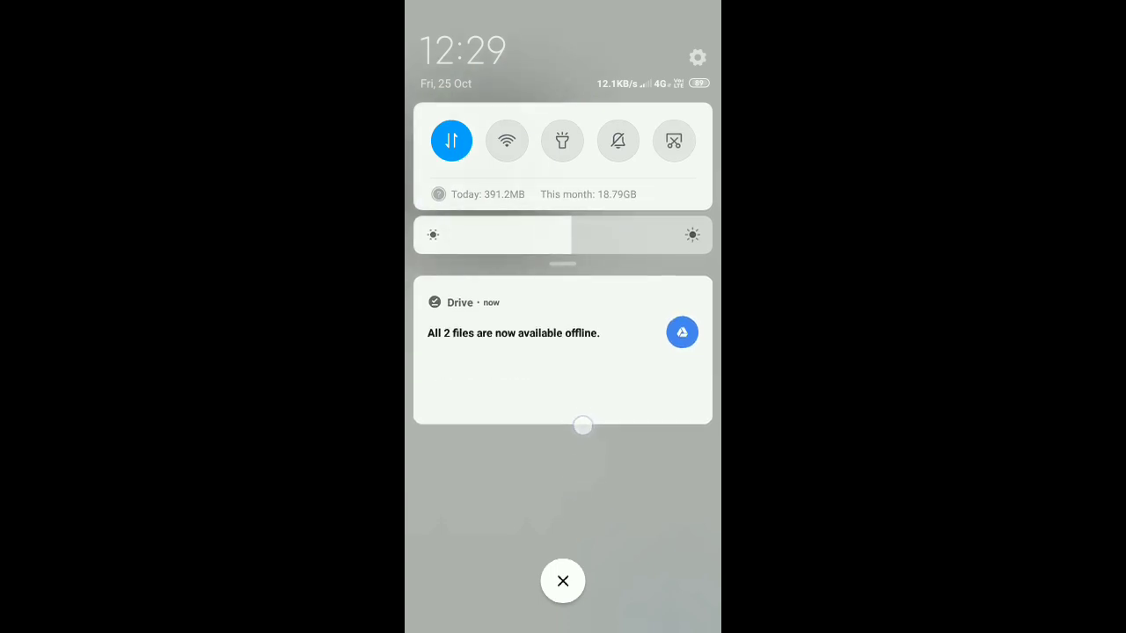
pyautogui.click(539, 324)
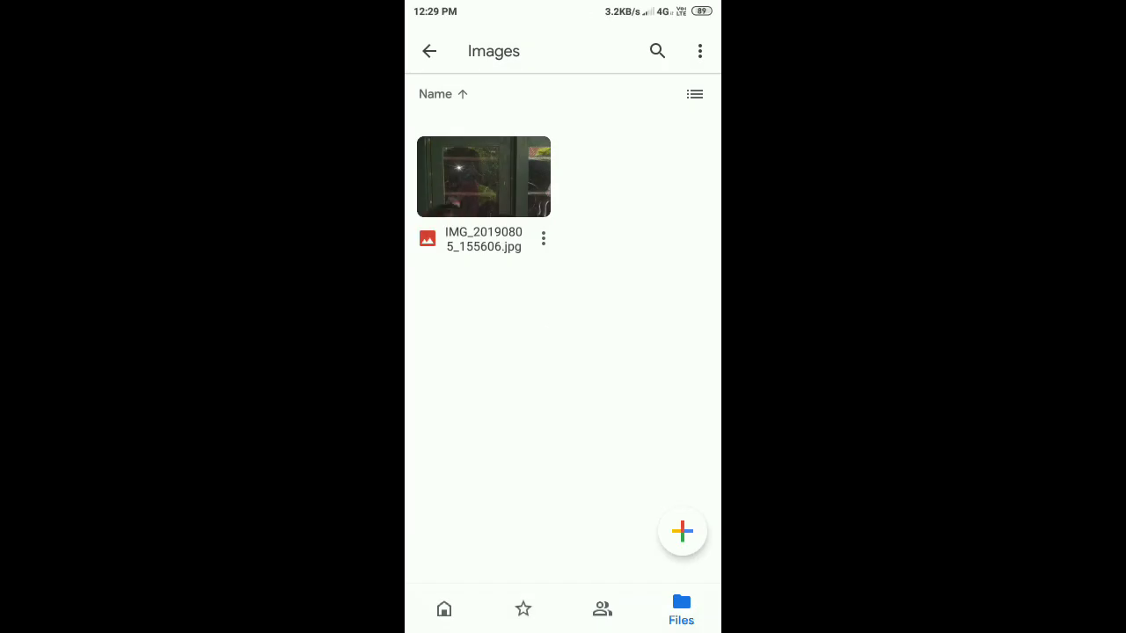
# Open the uploaded photo full-screen and view, then close, its comments
pyautogui.click(498, 173)
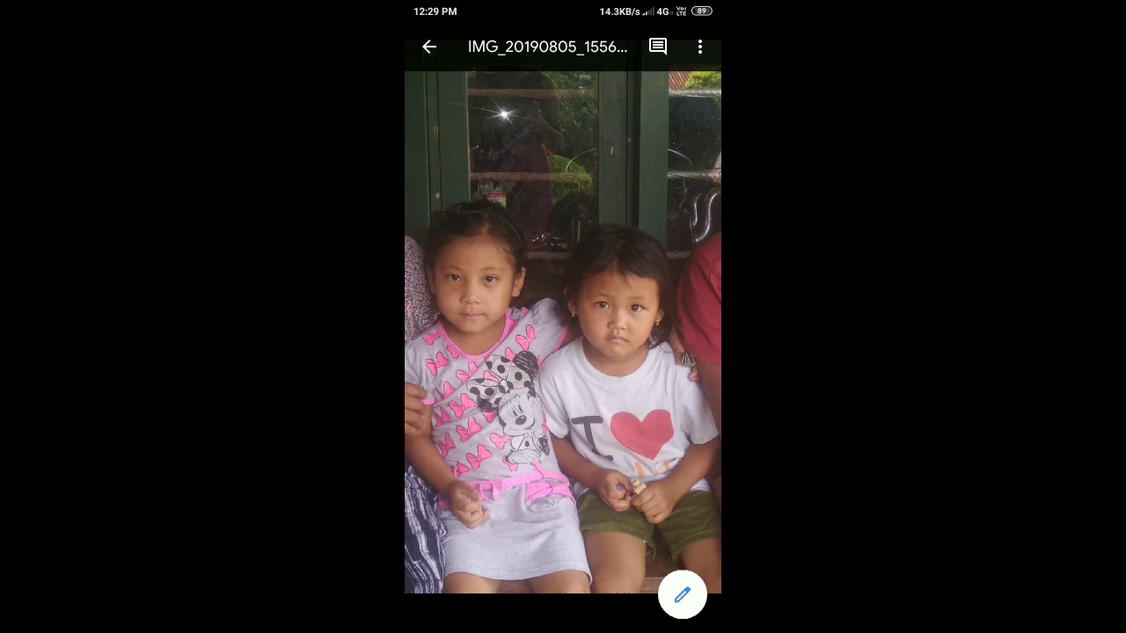
pyautogui.click(658, 47)
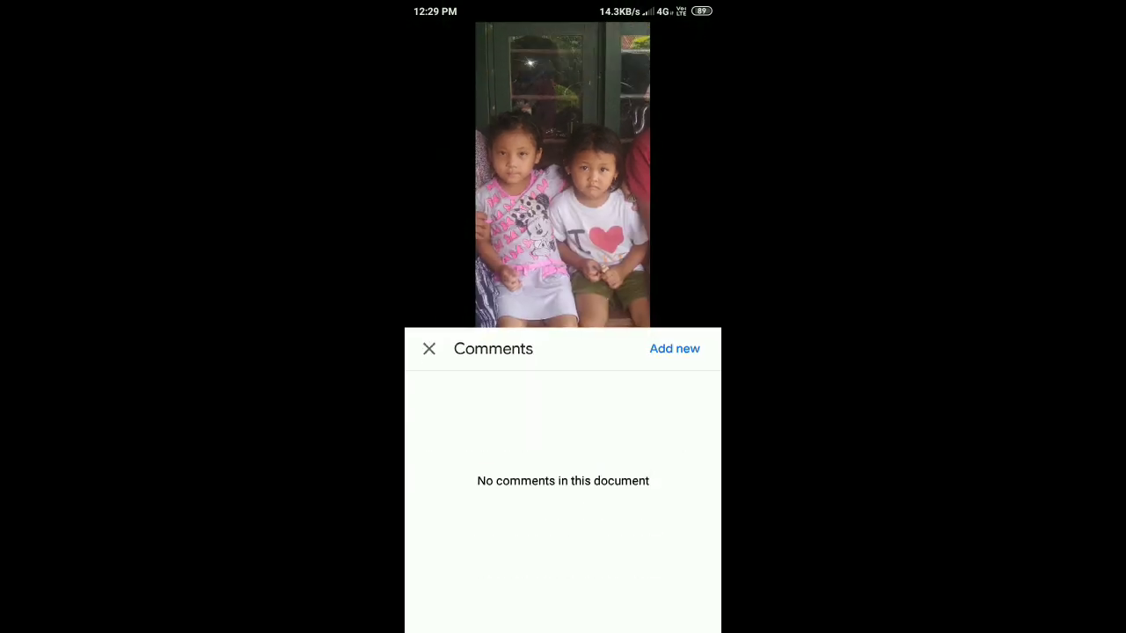
pyautogui.click(628, 212)
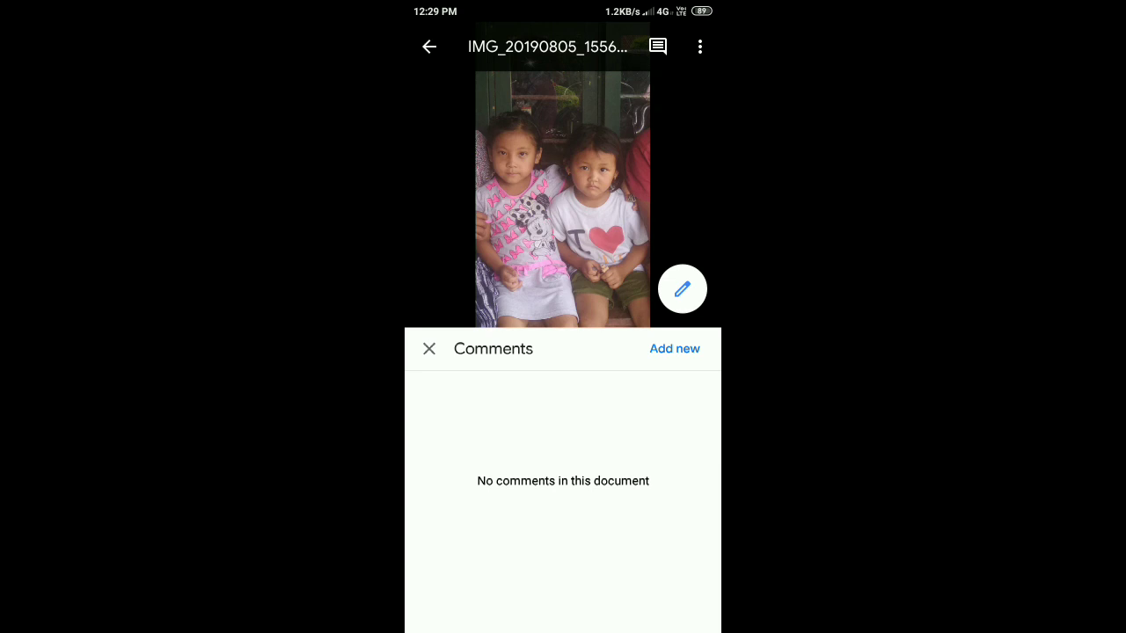
pyautogui.click(430, 348)
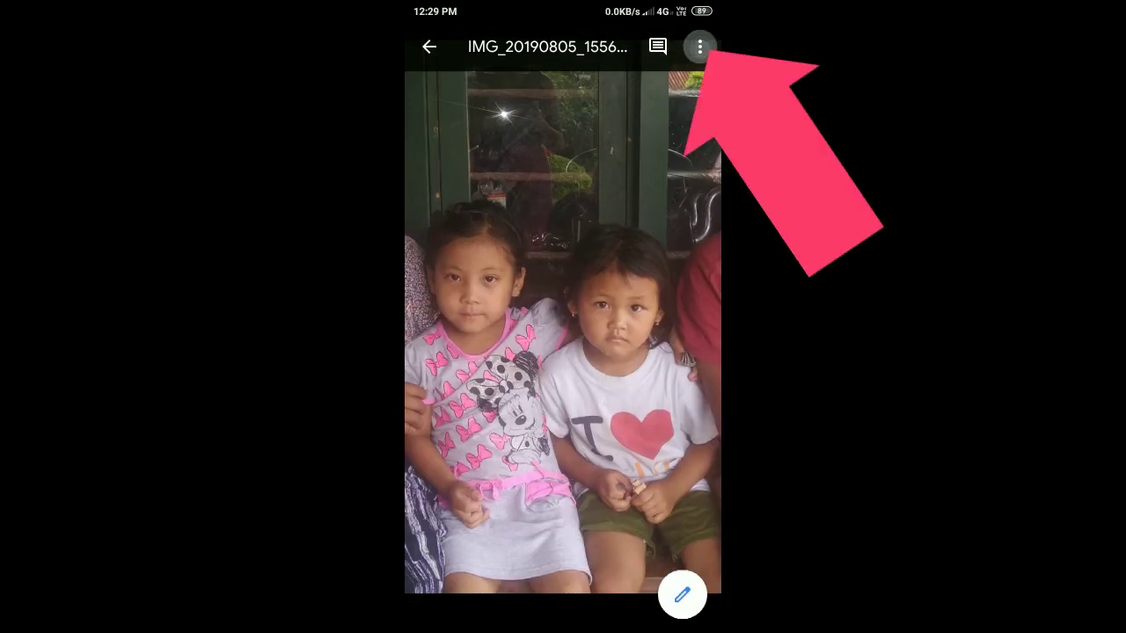
# Mark IMG_20190805_155606.jpg as available offline
pyautogui.click(700, 46)
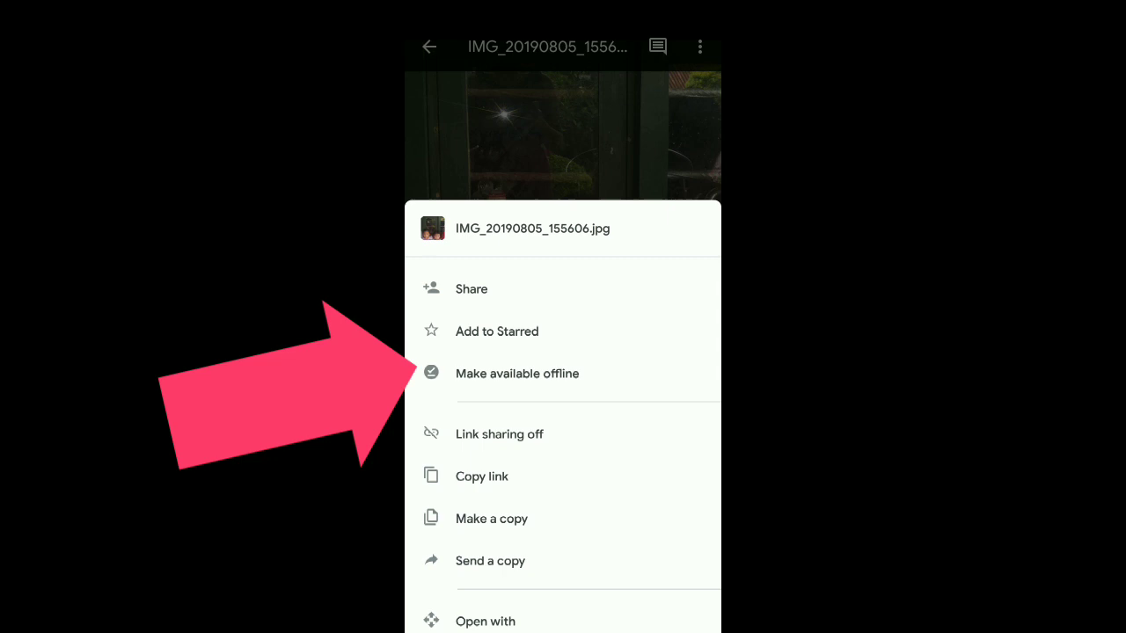
pyautogui.click(518, 374)
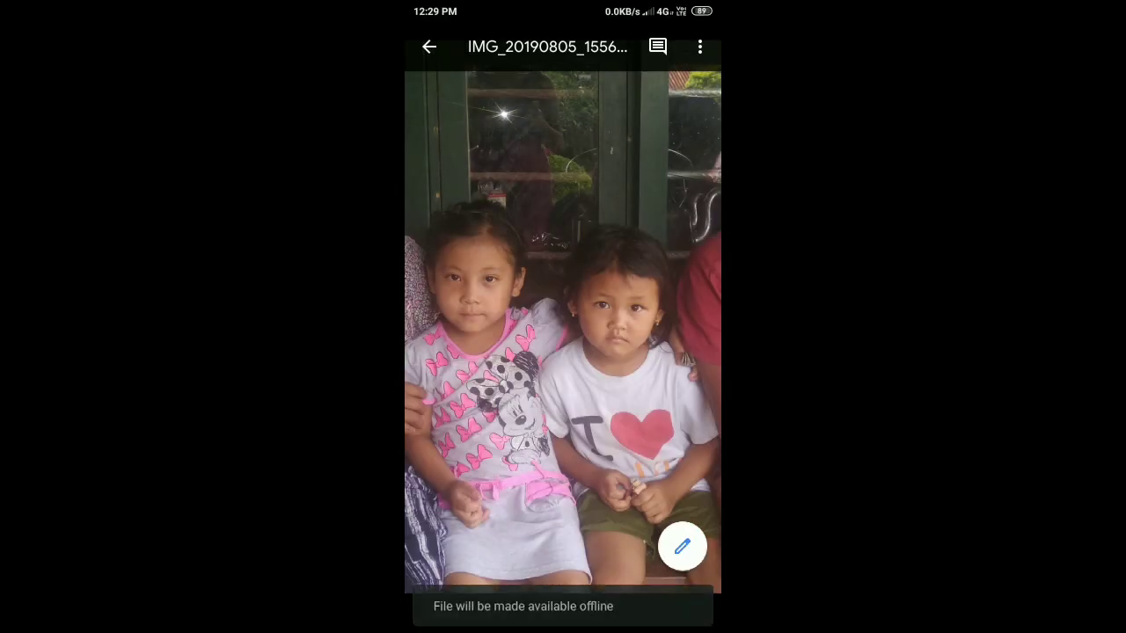
pyautogui.click(701, 46)
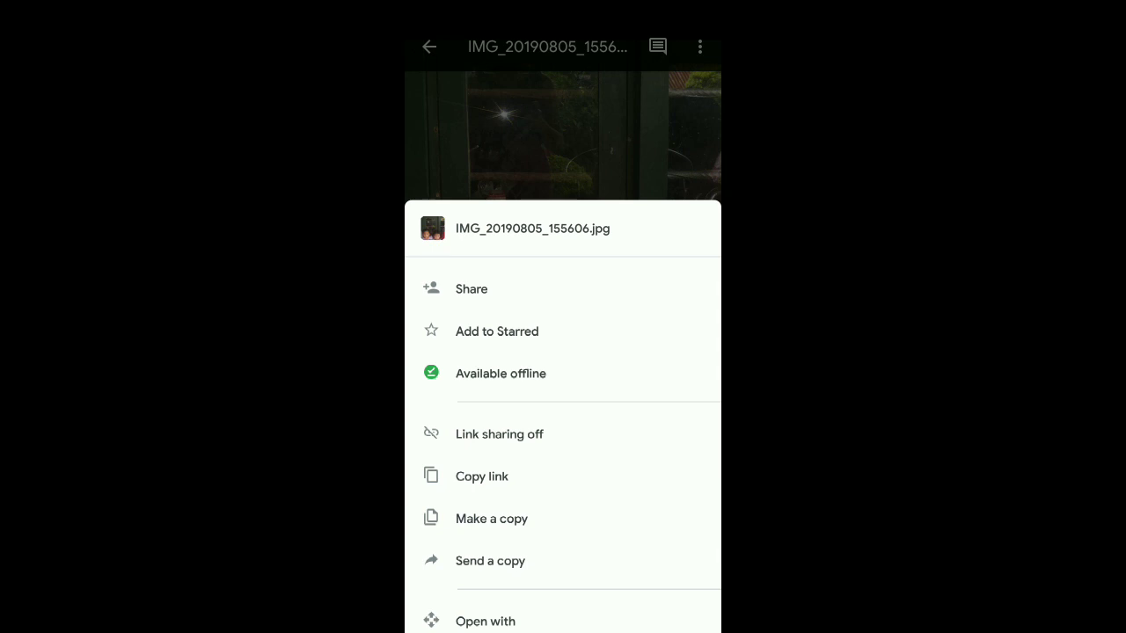
pyautogui.click(514, 430)
# Reopen the photo's file options and expand the list to show every action
pyautogui.click(701, 47)
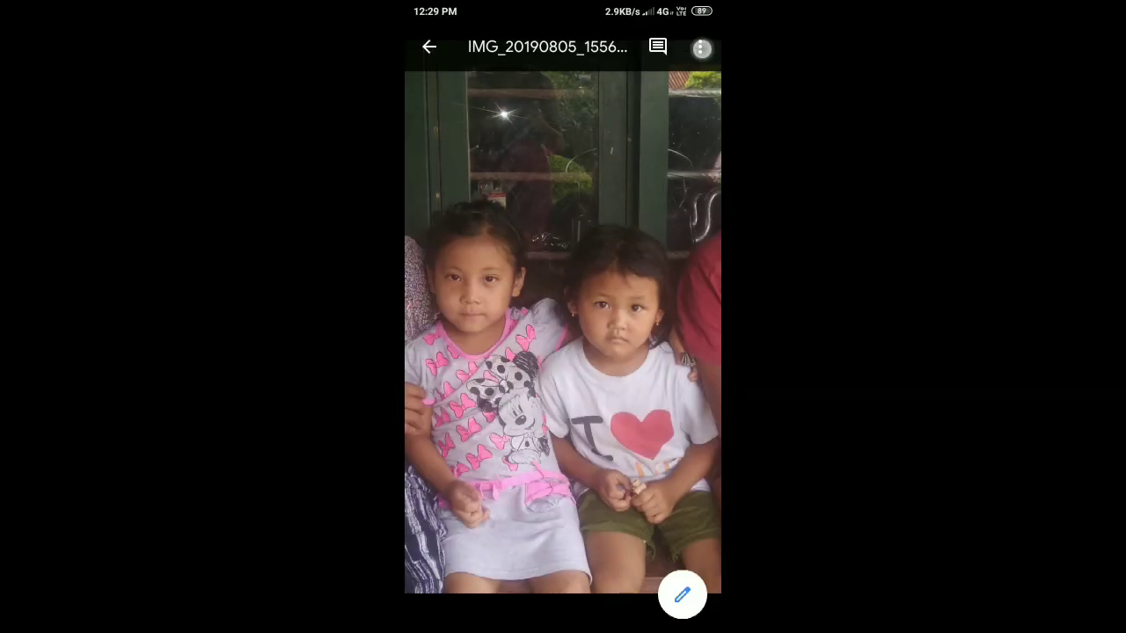
pyautogui.moveTo(575, 547); pyautogui.dragTo(621, 440)
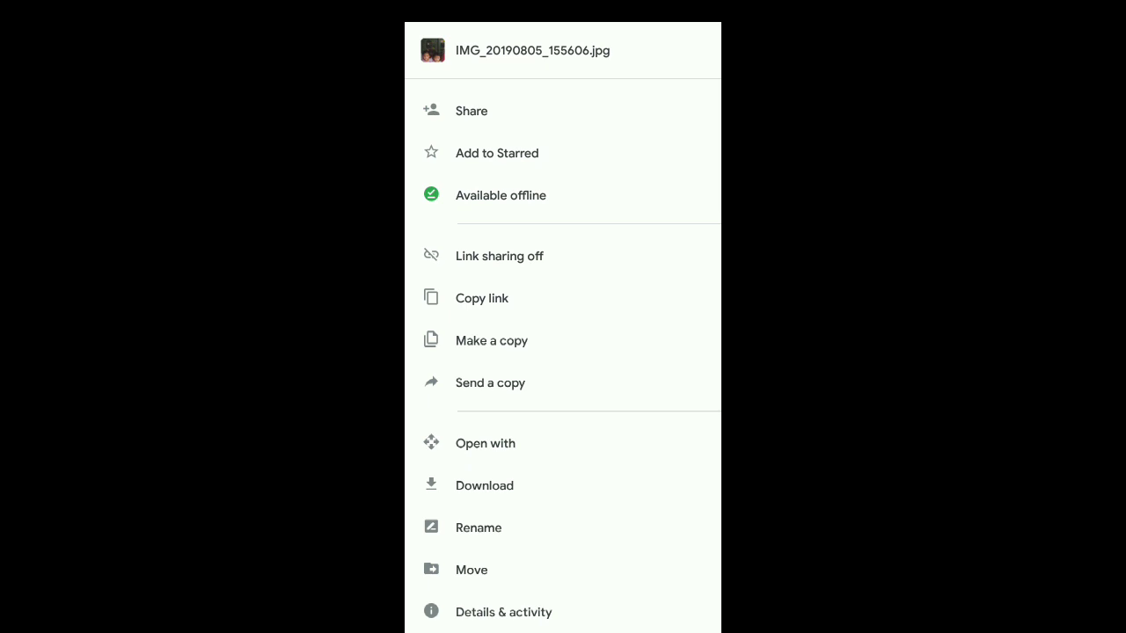
pyautogui.moveTo(523, 303); pyautogui.dragTo(595, 256)
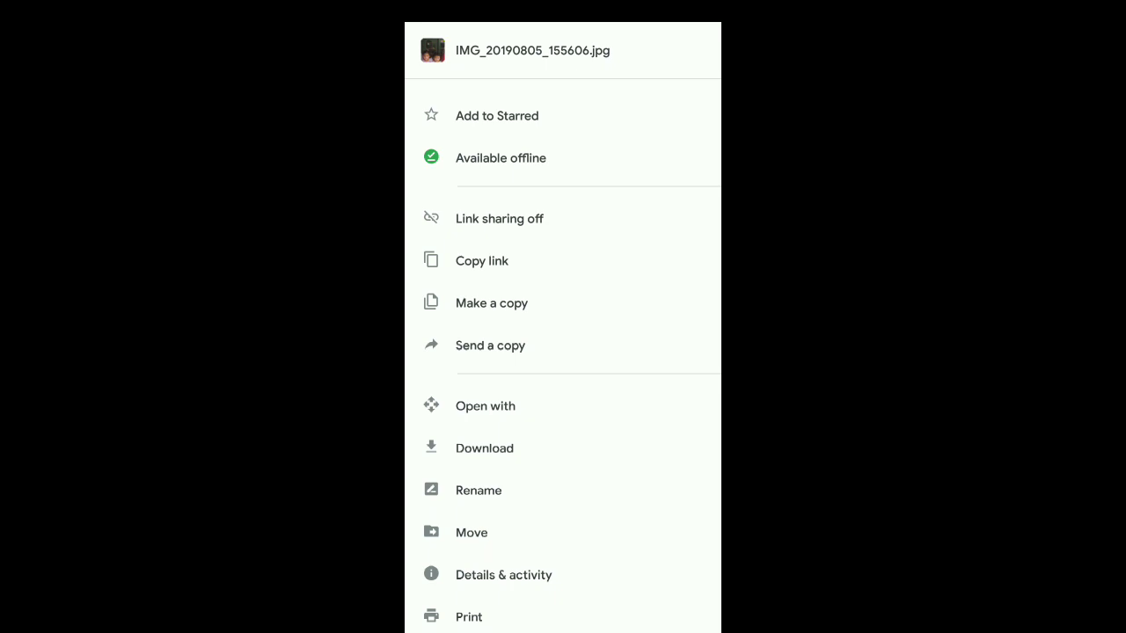
pyautogui.moveTo(524, 313); pyautogui.dragTo(569, 264)
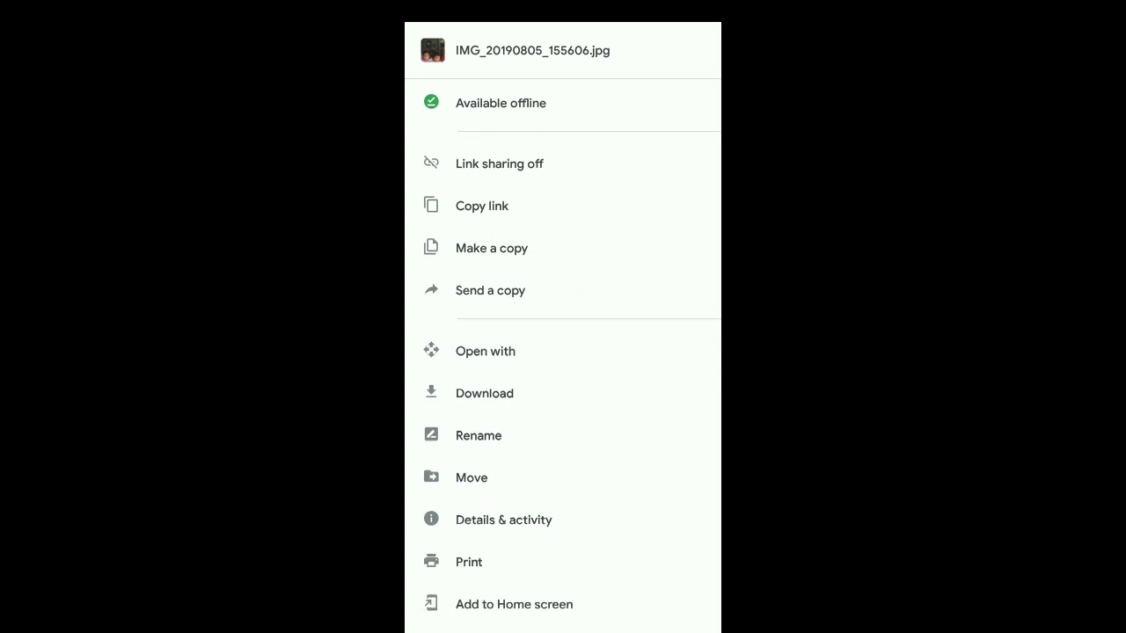
pyautogui.moveTo(535, 304); pyautogui.dragTo(637, 227)
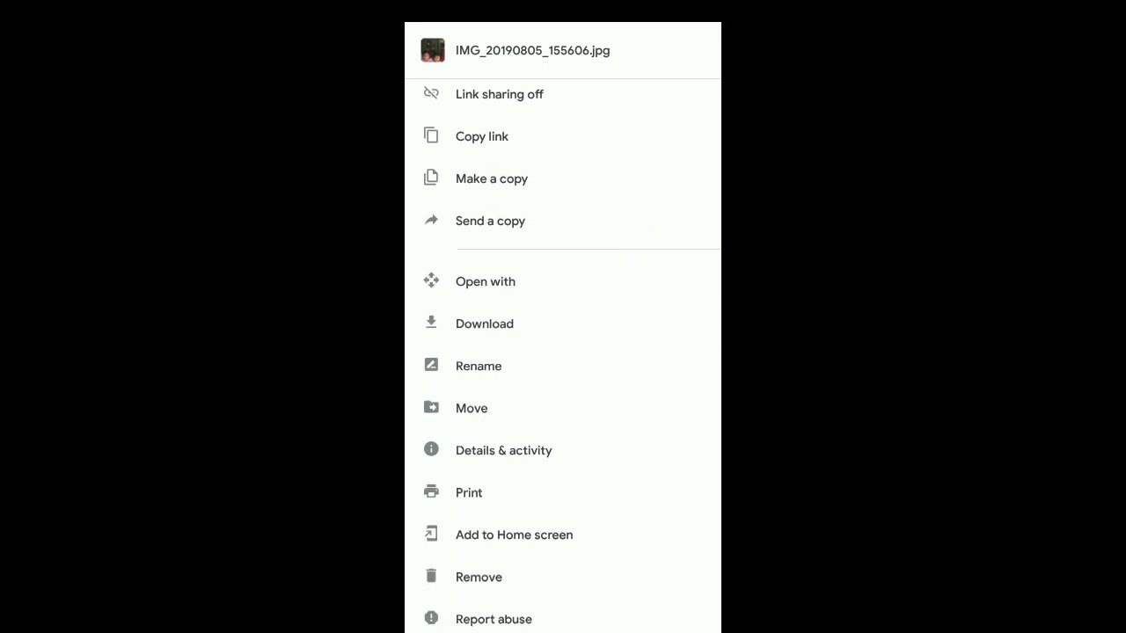
pyautogui.moveTo(556, 282); pyautogui.dragTo(638, 252)
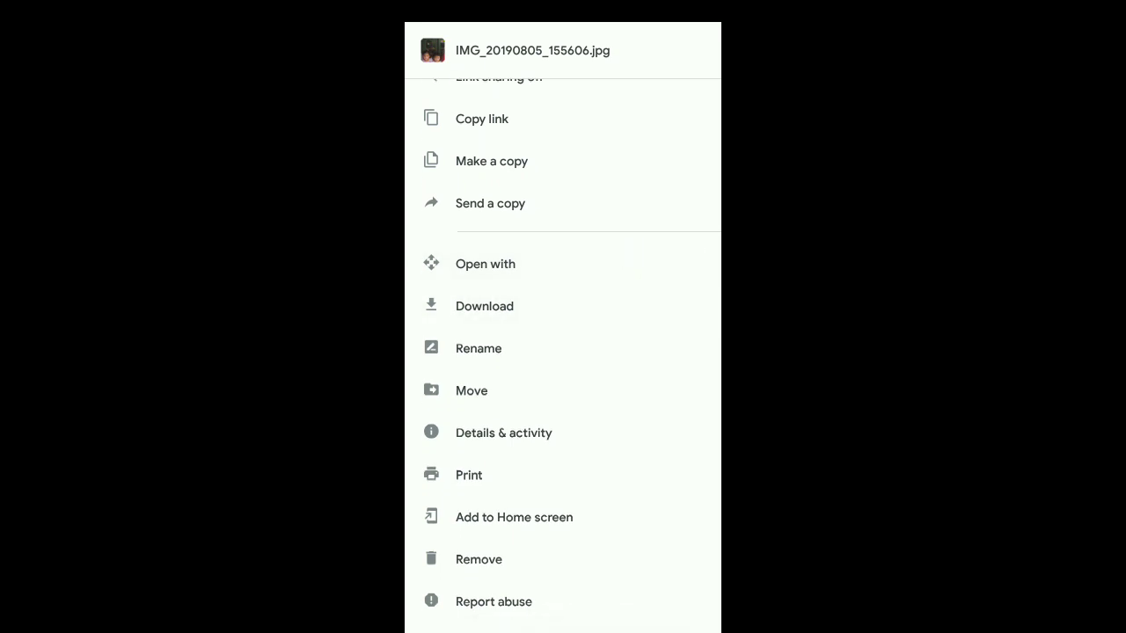
# Rename the photo to 'Keinaoteni'
pyautogui.click(532, 350)
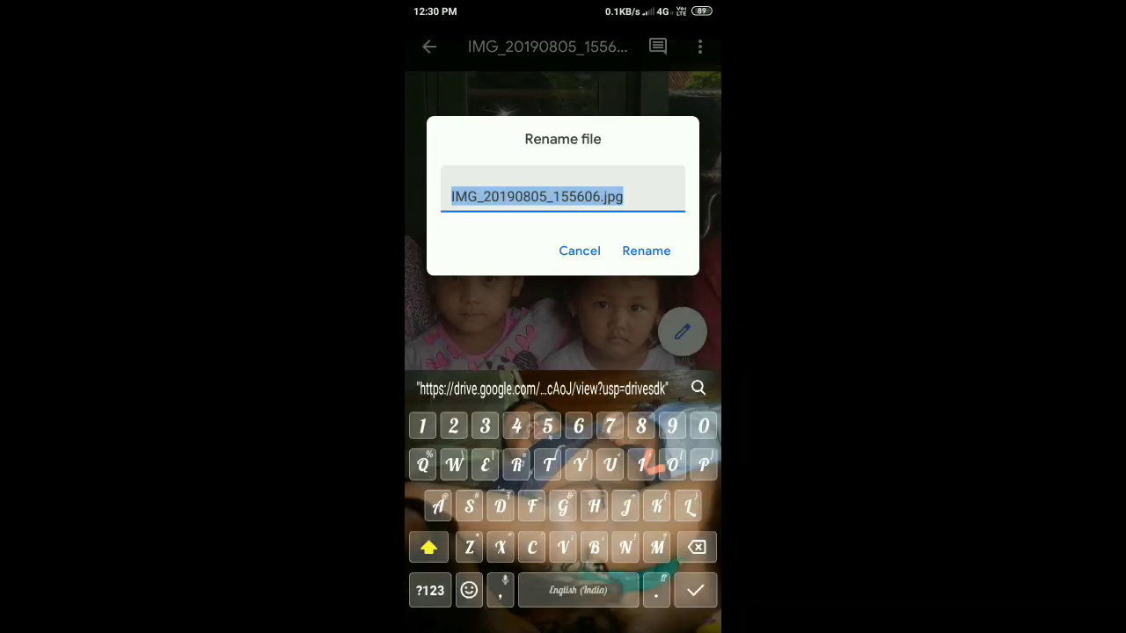
pyautogui.press('BackSpace')
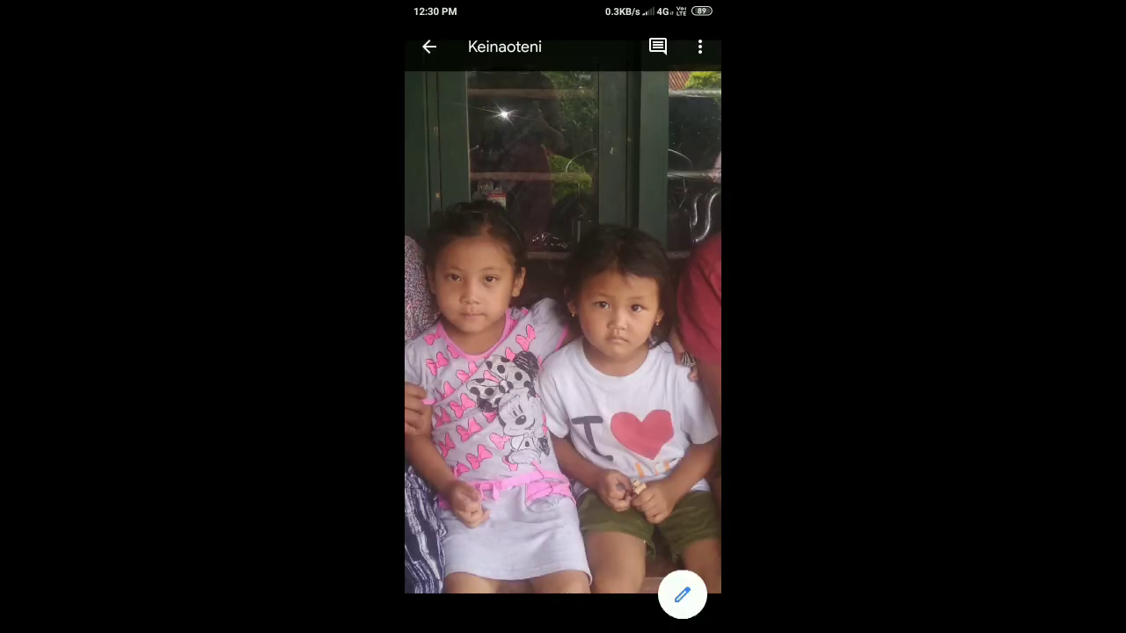
pyautogui.click(700, 47)
# Reopen and expand the renamed photo's file options to full height
pyautogui.moveTo(602, 538); pyautogui.dragTo(636, 442)
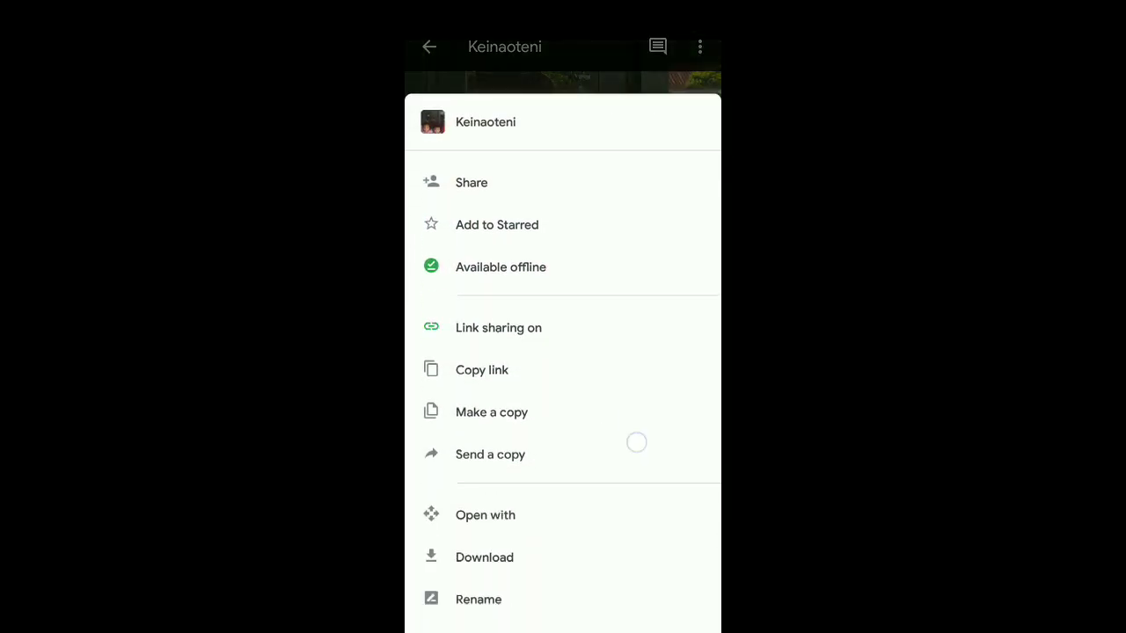
pyautogui.moveTo(598, 552); pyautogui.dragTo(607, 510)
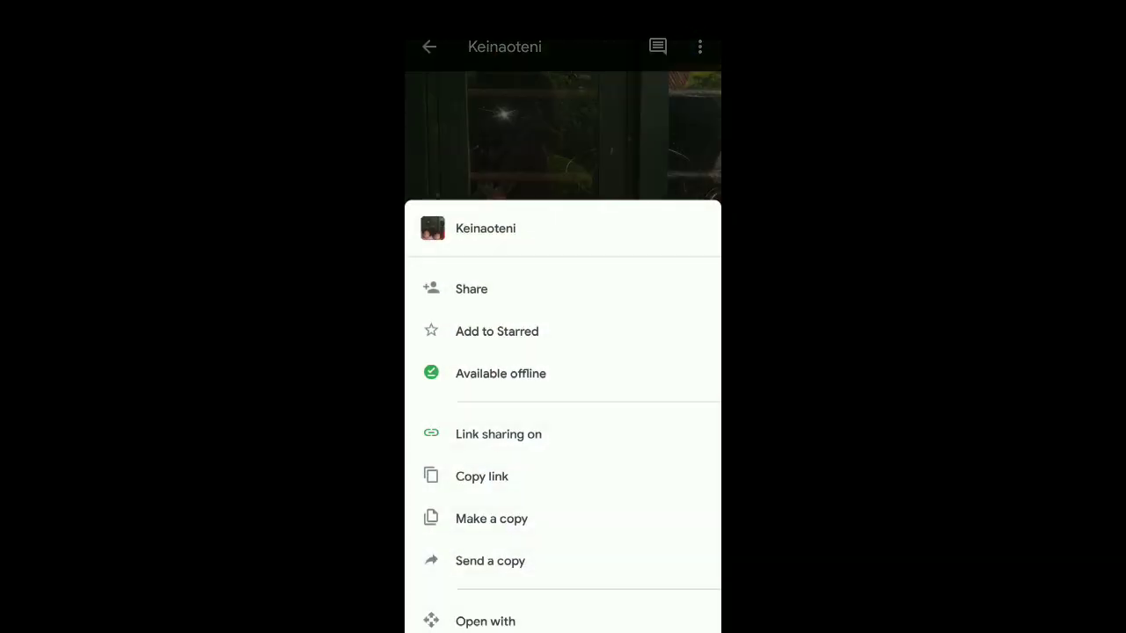
pyautogui.moveTo(607, 533); pyautogui.dragTo(628, 461)
pyautogui.moveTo(614, 566); pyautogui.dragTo(622, 481)
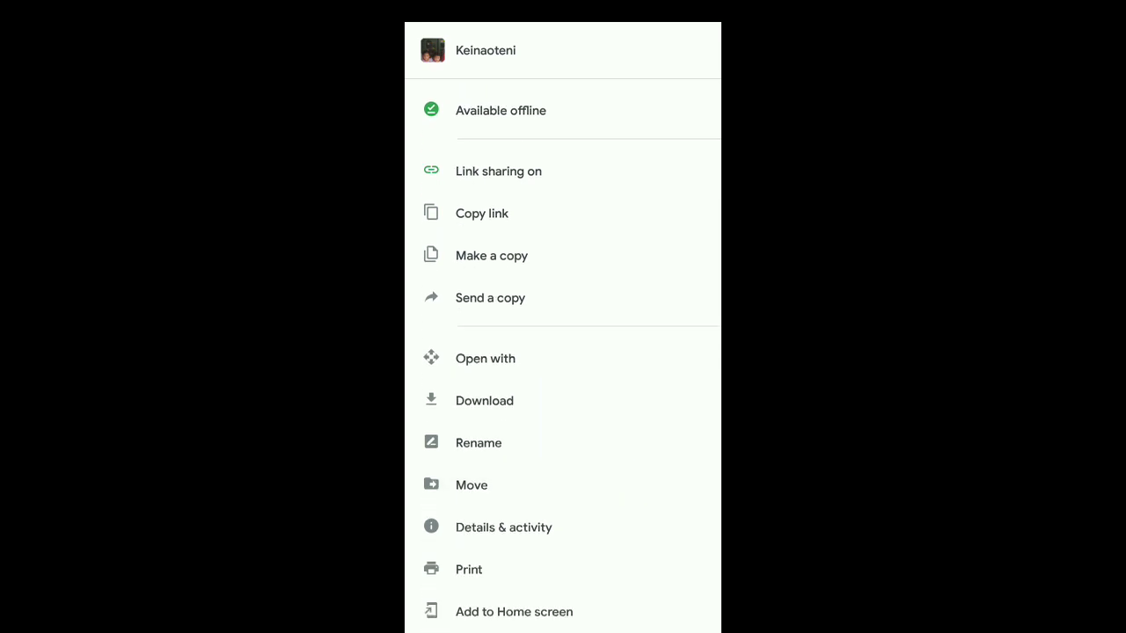
pyautogui.moveTo(634, 572); pyautogui.dragTo(638, 478)
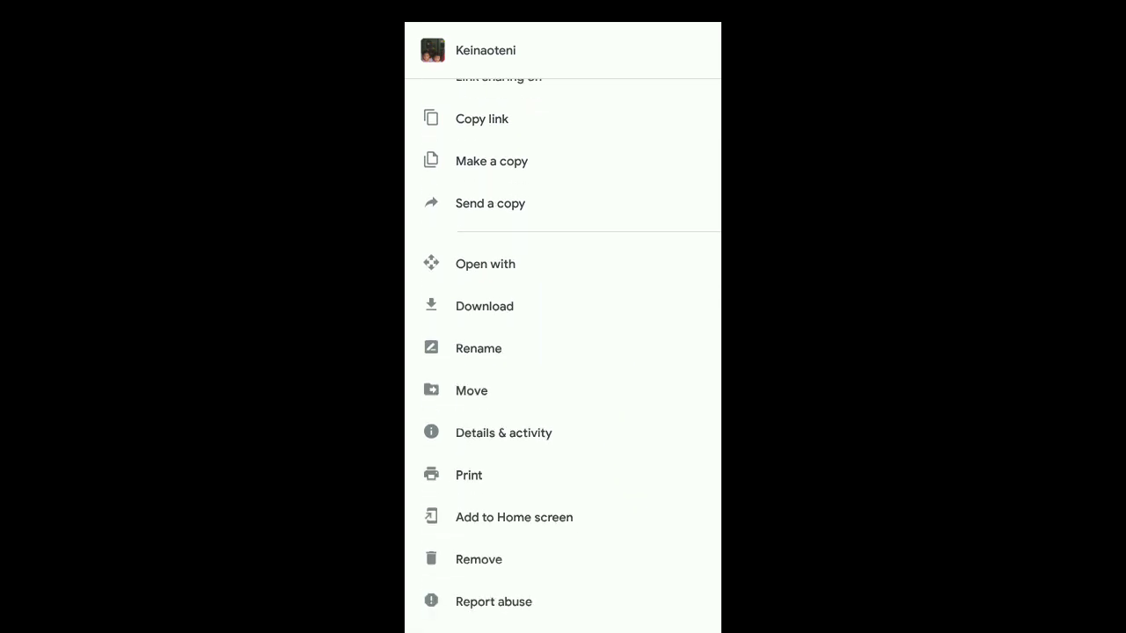
pyautogui.moveTo(603, 578); pyautogui.dragTo(624, 492)
# Move Keinaoteni to the Bin and go back to My Drive
pyautogui.click(560, 563)
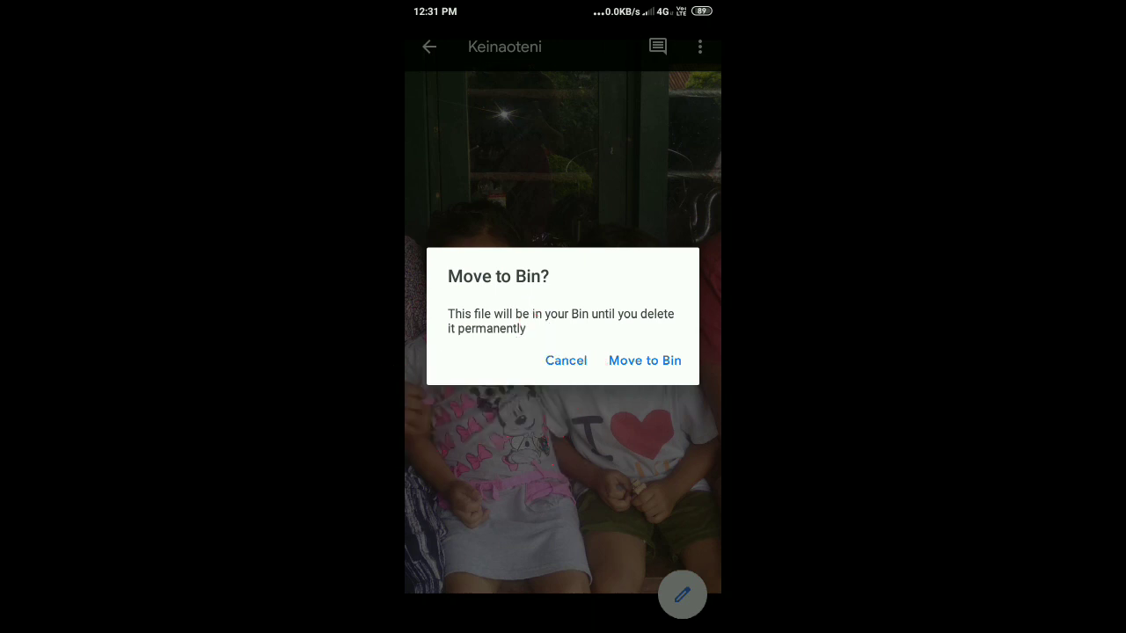
pyautogui.click(565, 361)
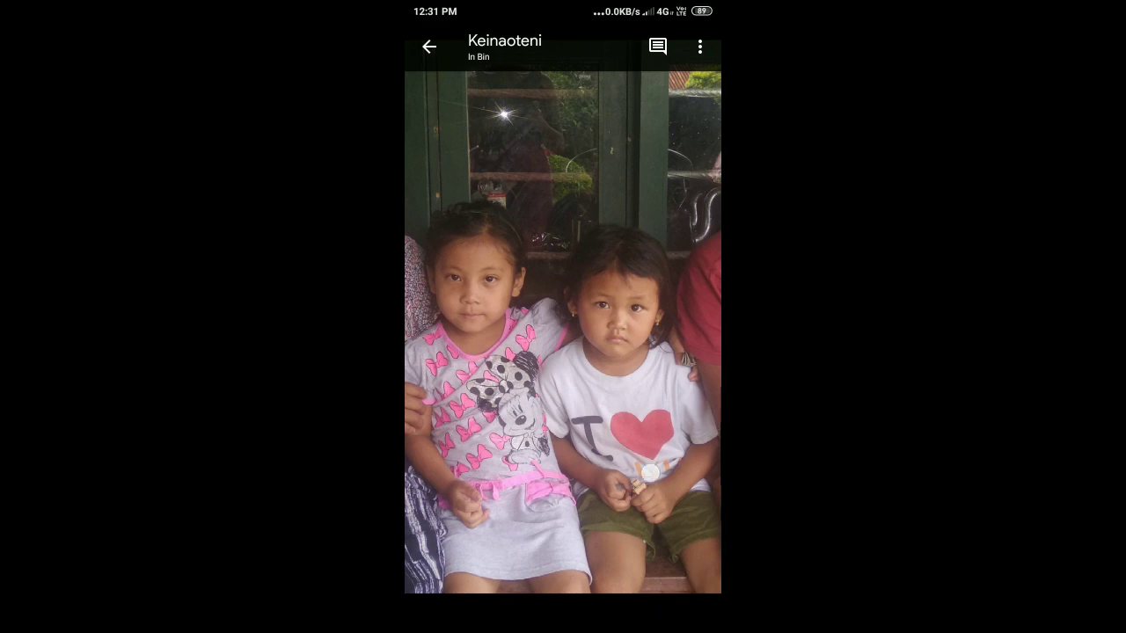
pyautogui.click(429, 47)
pyautogui.click(429, 51)
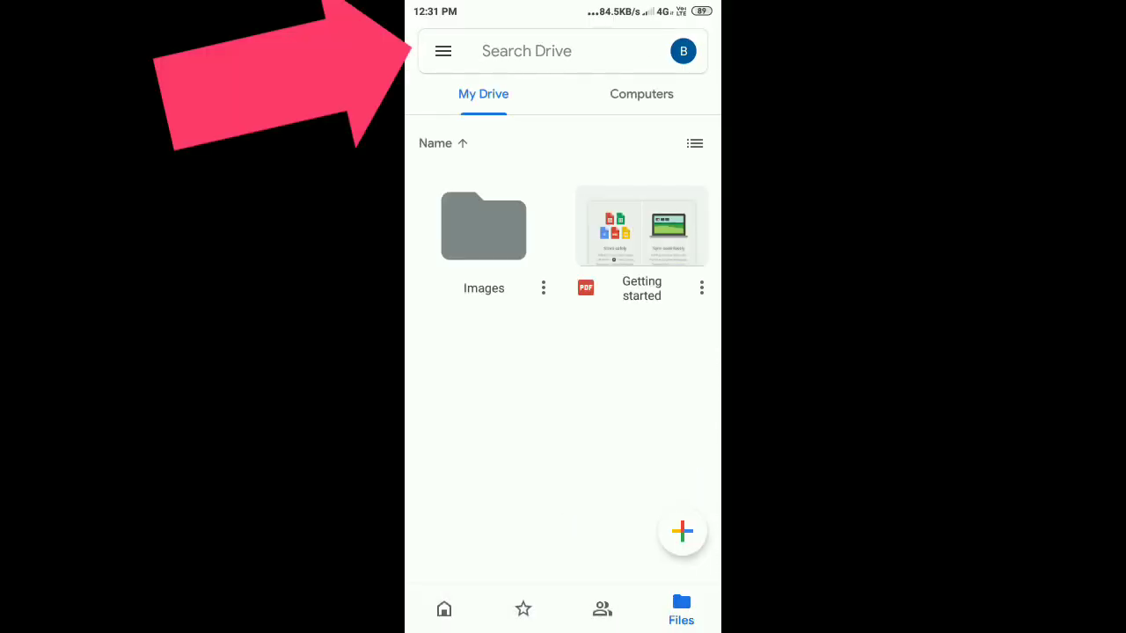
# Open the Bin and permanently delete the trashed photo with Delete forever
pyautogui.click(444, 51)
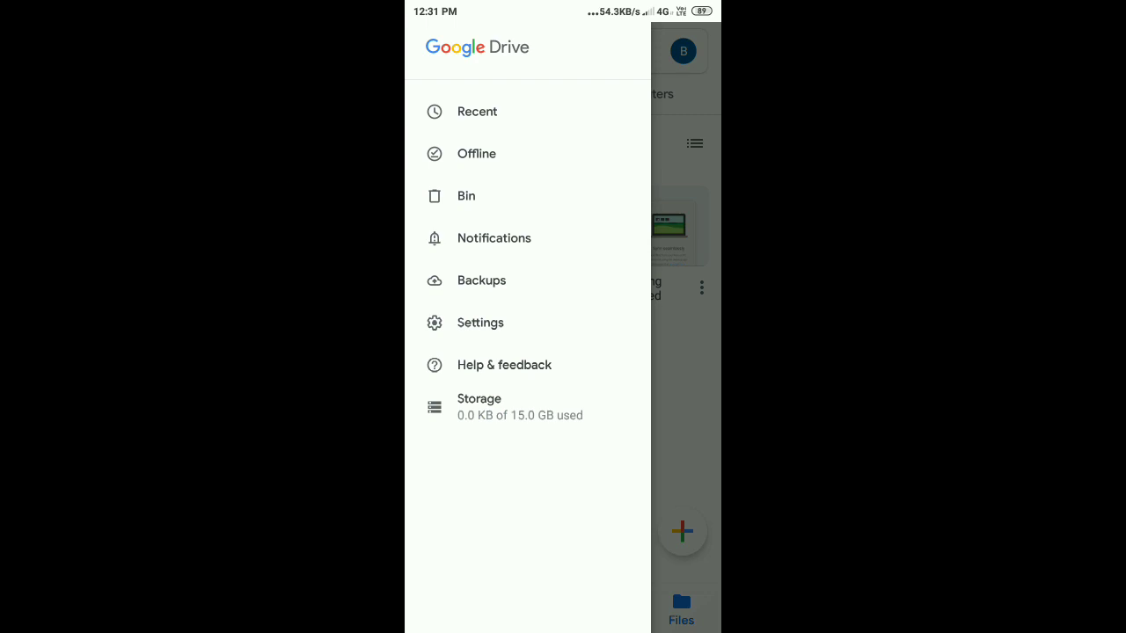
pyautogui.click(527, 196)
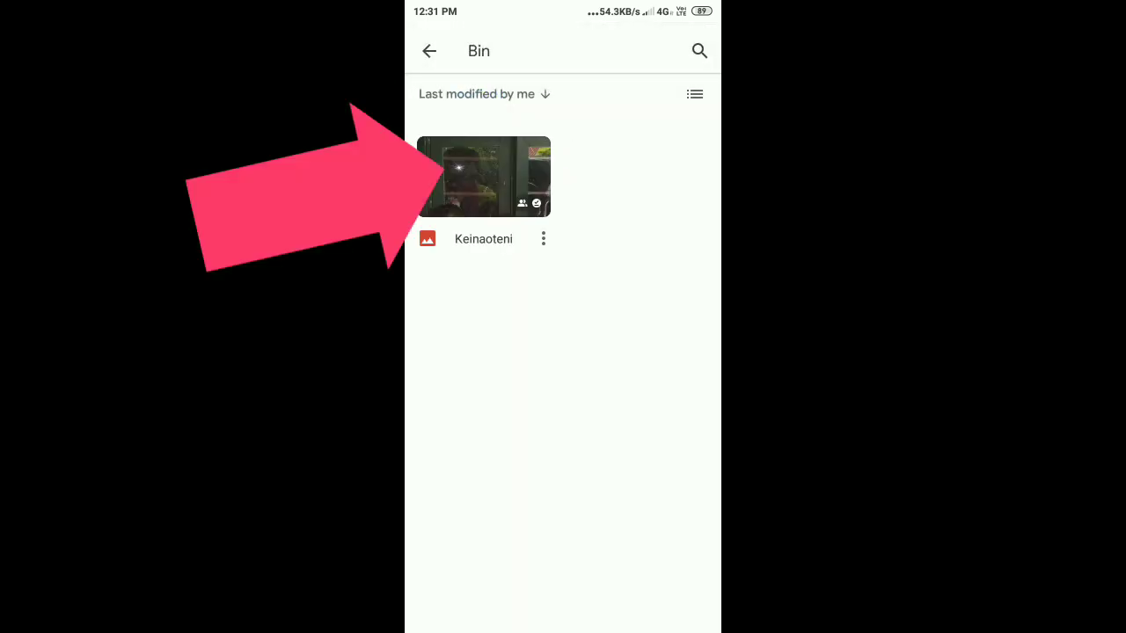
pyautogui.click(484, 180)
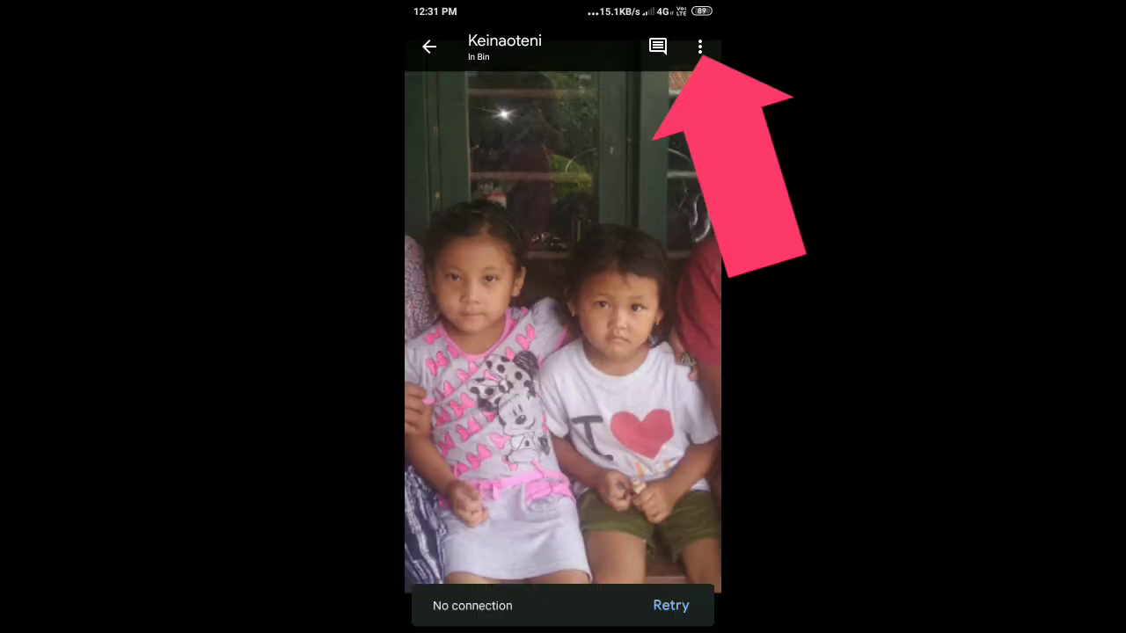
pyautogui.click(701, 47)
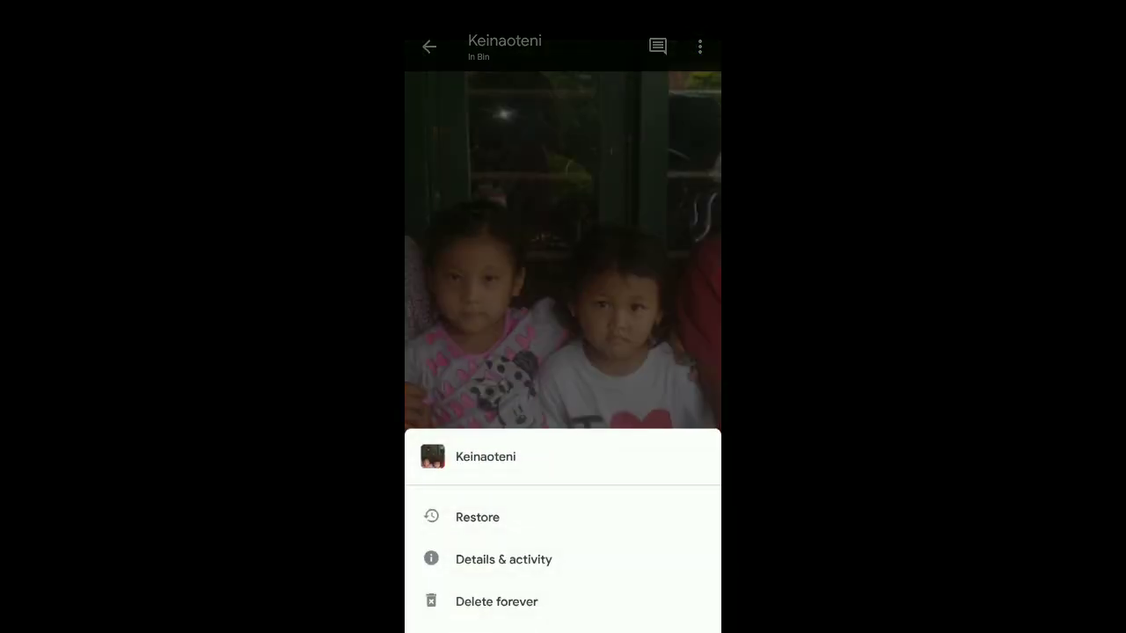
pyautogui.click(537, 602)
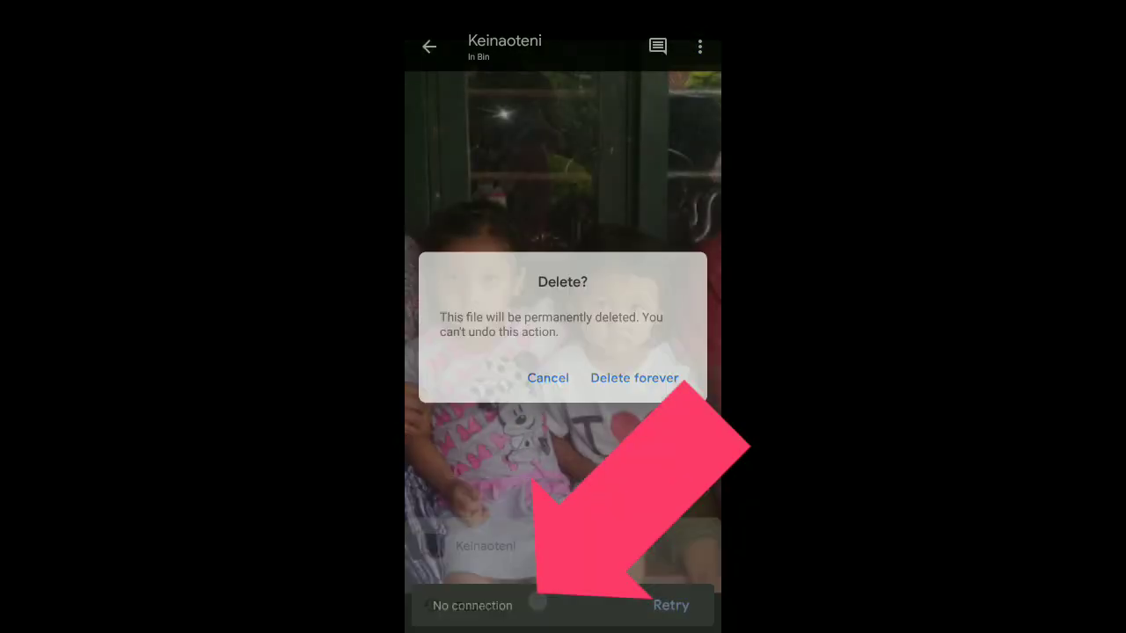
pyautogui.click(625, 378)
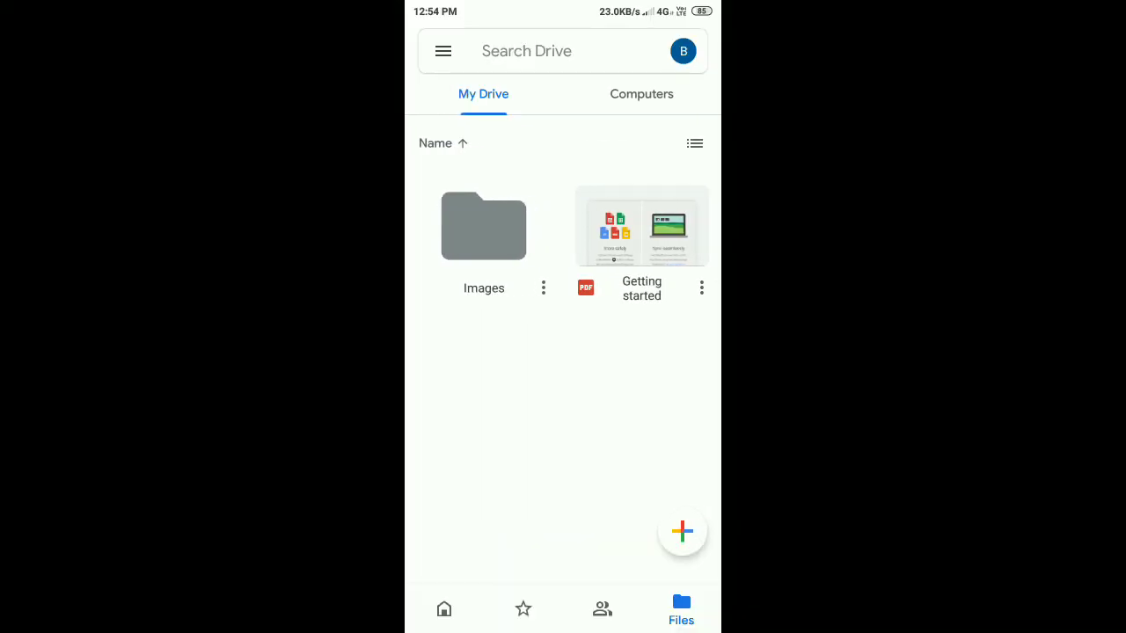
# Add a new folder named 'Pdf' in My Drive and open it
pyautogui.click(682, 531)
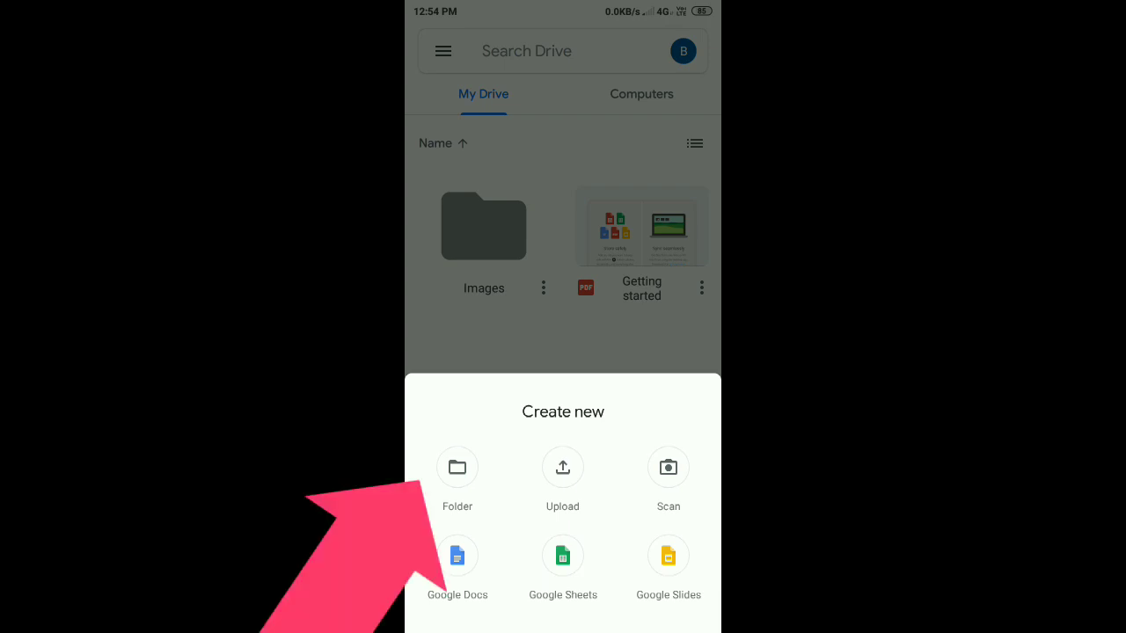
pyautogui.click(457, 467)
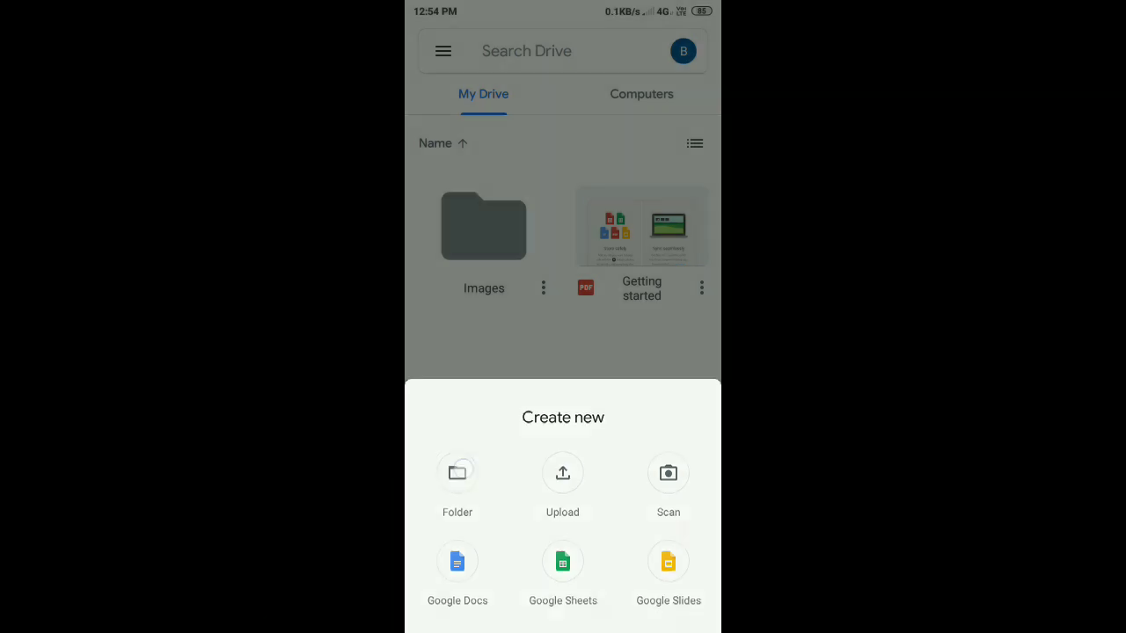
pyautogui.press('BackSpace')
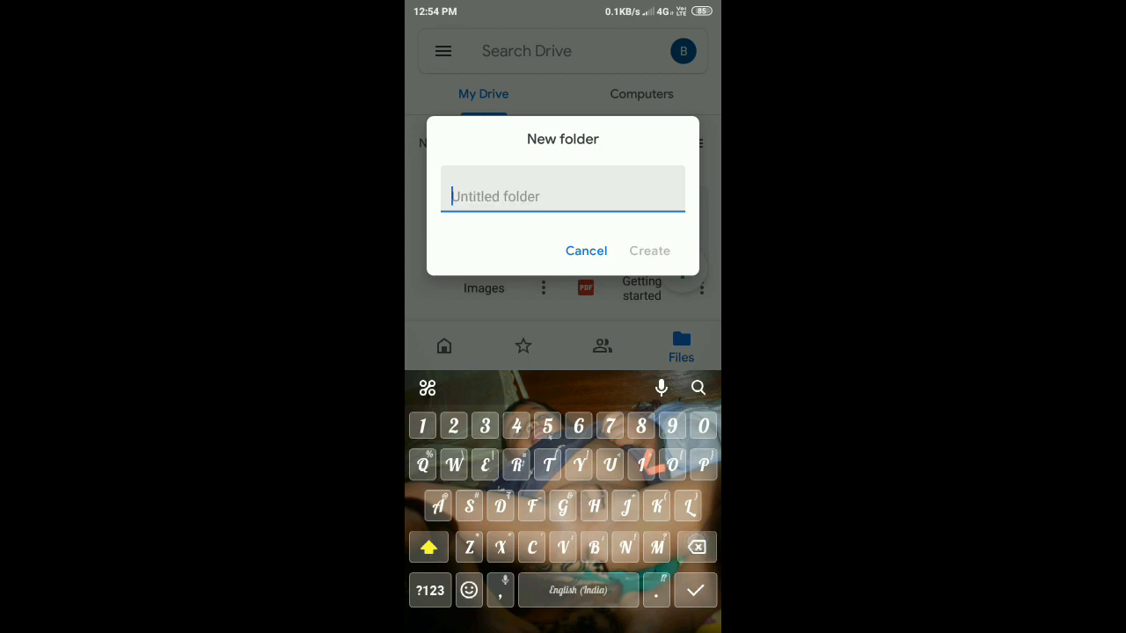
pyautogui.write('P')
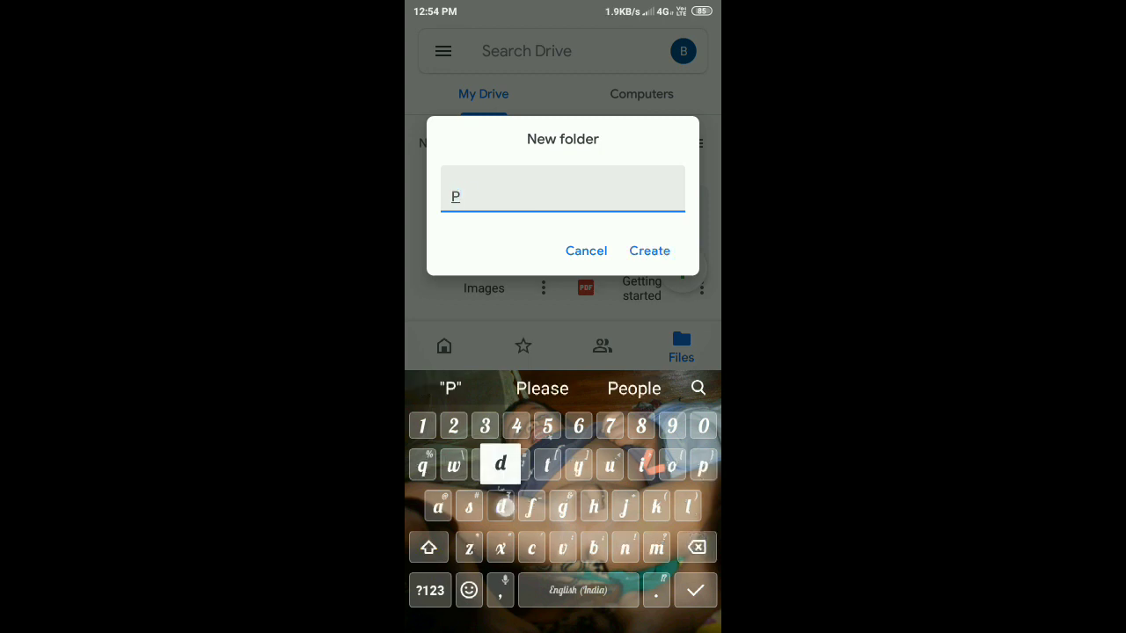
pyautogui.write('df')
pyautogui.click(649, 251)
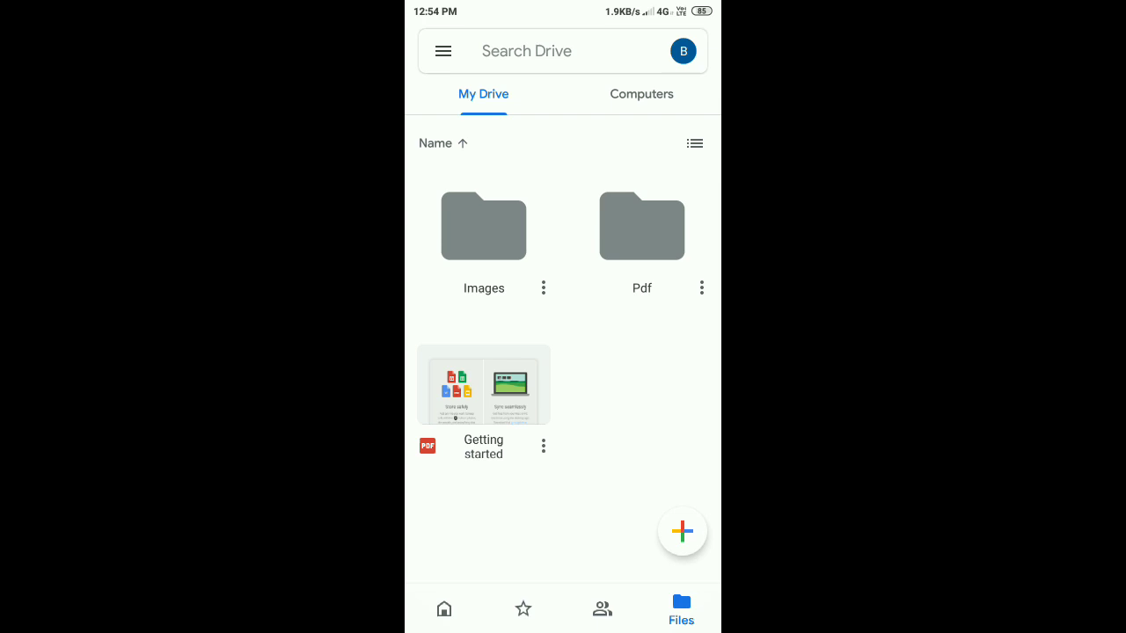
pyautogui.click(652, 218)
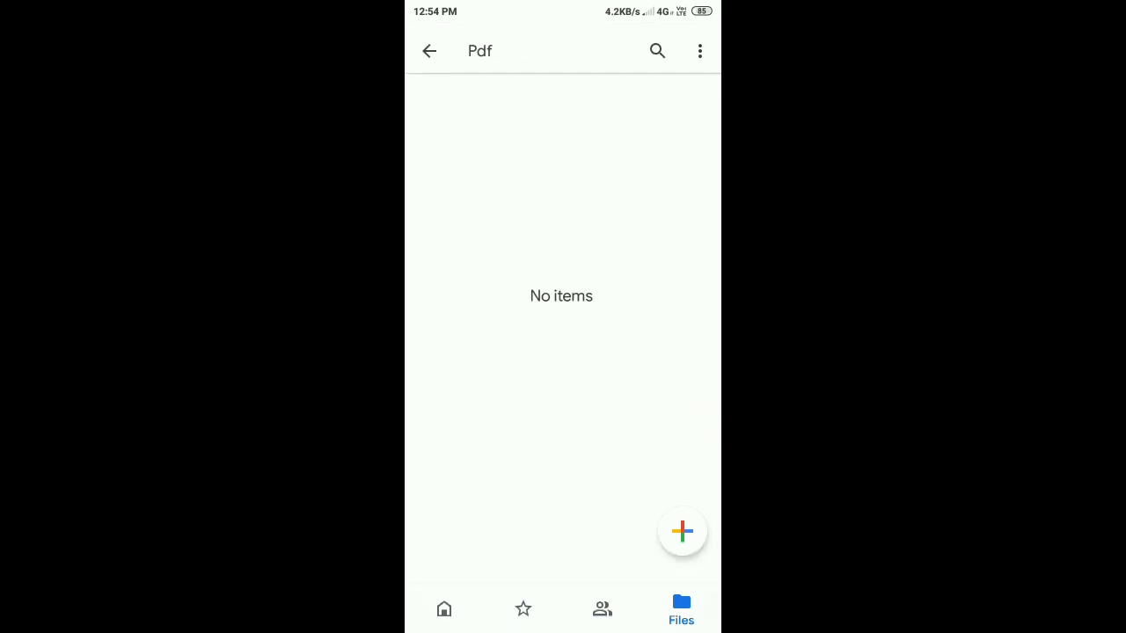
# Scan a printed page, crop it, and save it as a PDF in Pdf
pyautogui.click(682, 531)
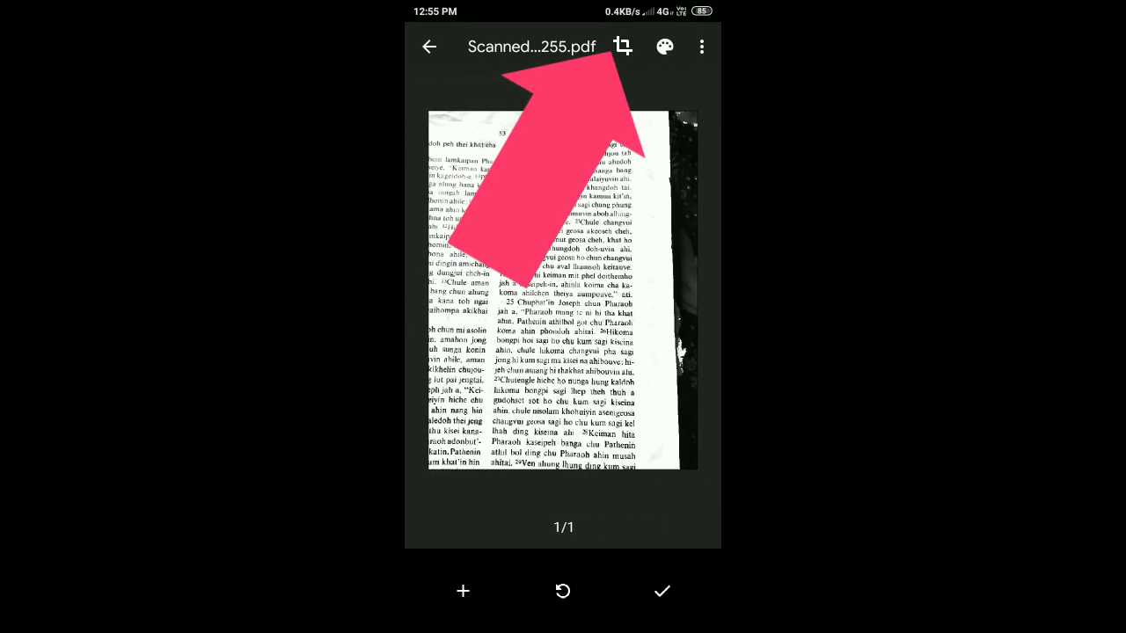
pyautogui.click(623, 47)
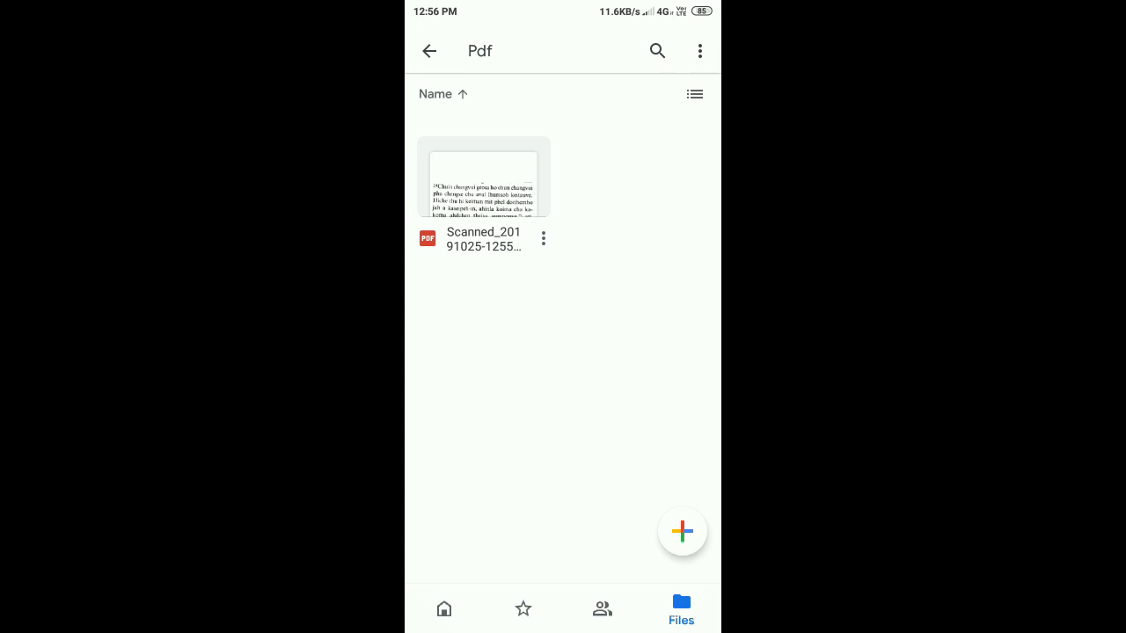
# Show the Pdf folder as a list and make Scanned_20191025-1255.pdf available offline, confirming the status
pyautogui.click(708, 97)
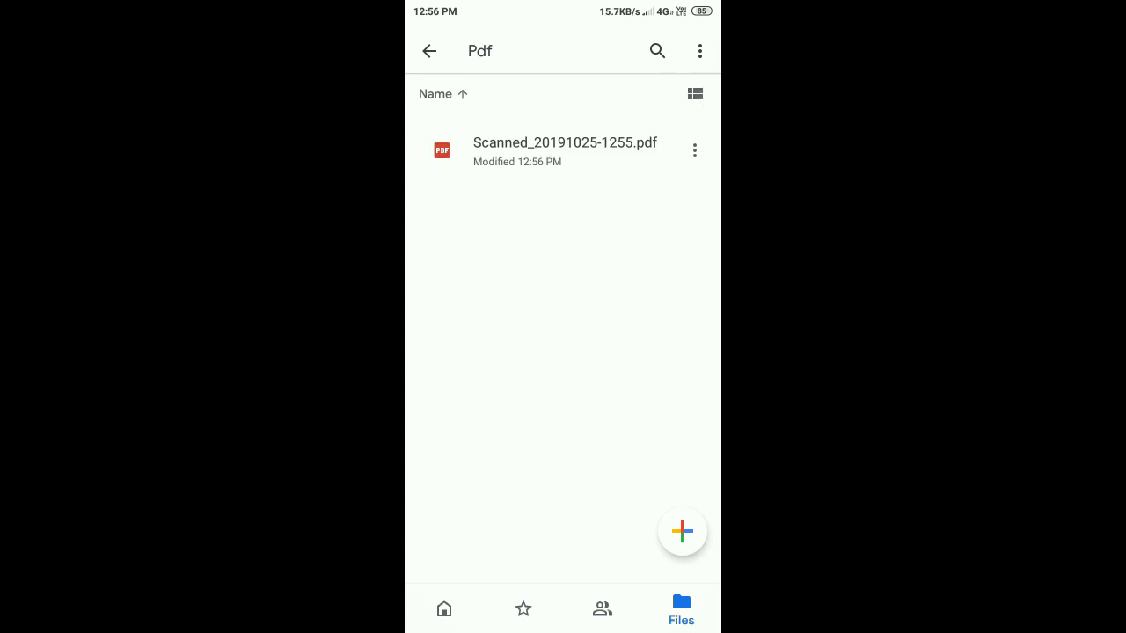
pyautogui.click(695, 151)
pyautogui.click(540, 196)
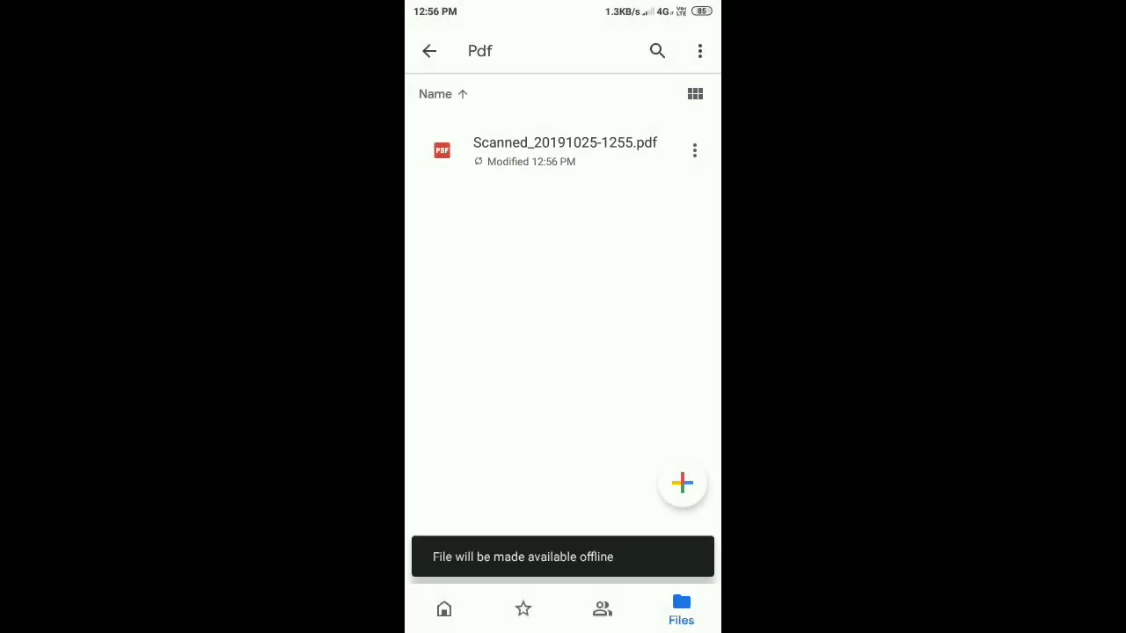
pyautogui.click(695, 151)
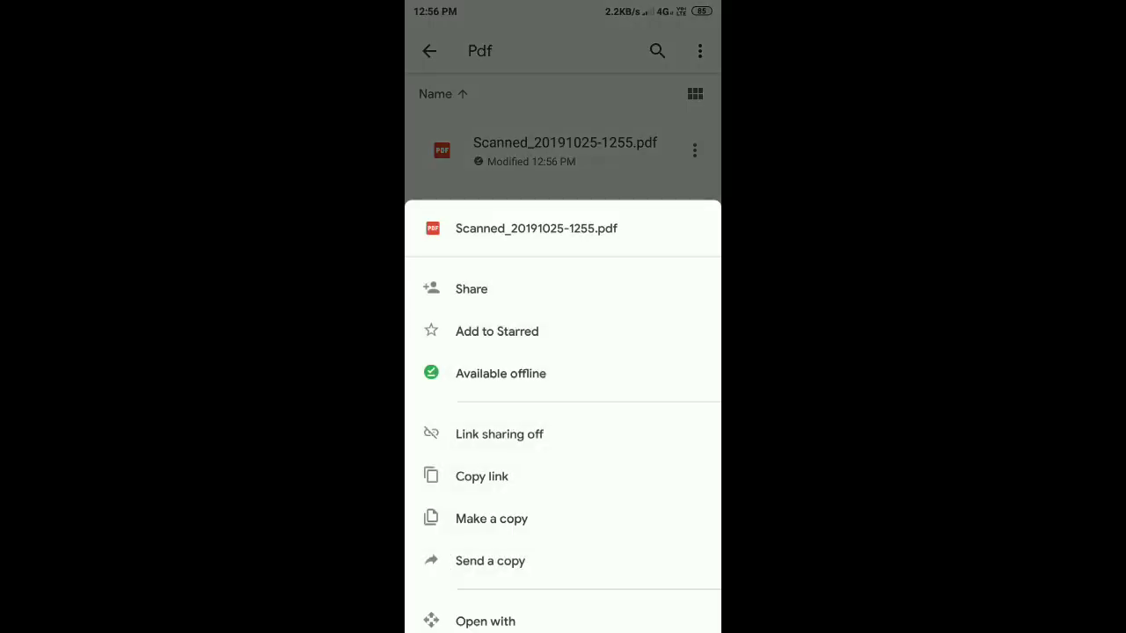
pyautogui.moveTo(592, 442); pyautogui.dragTo(711, 254)
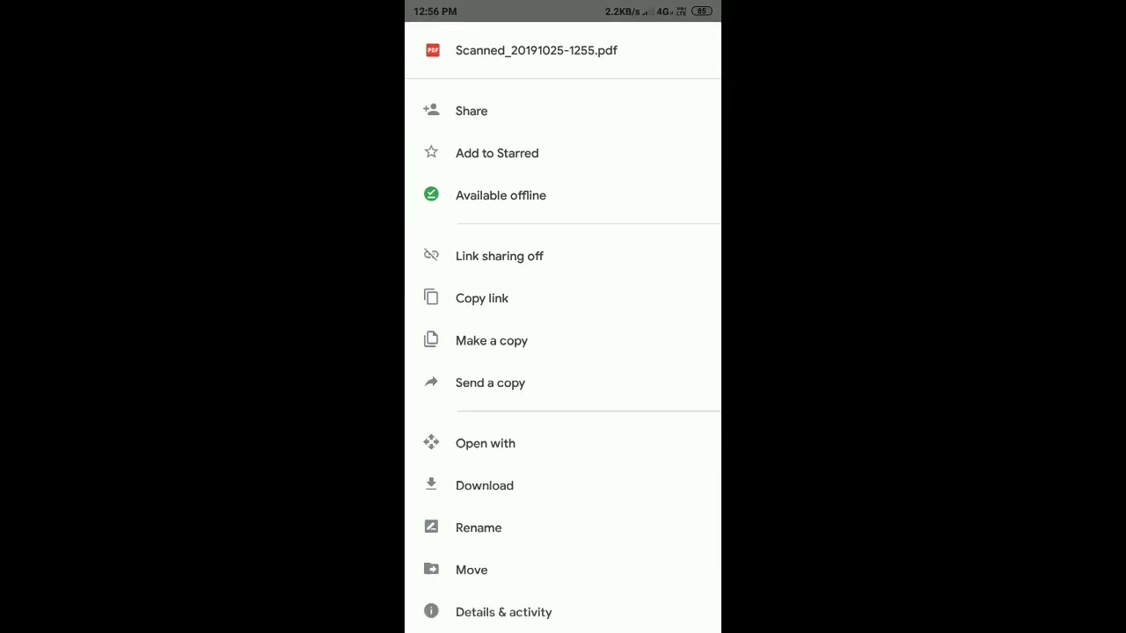
pyautogui.moveTo(669, 387)
pyautogui.mouseDown()
pyautogui.moveTo(667, 206)
pyautogui.moveTo(606, 322)
pyautogui.mouseUp()
pyautogui.click(667, 180)
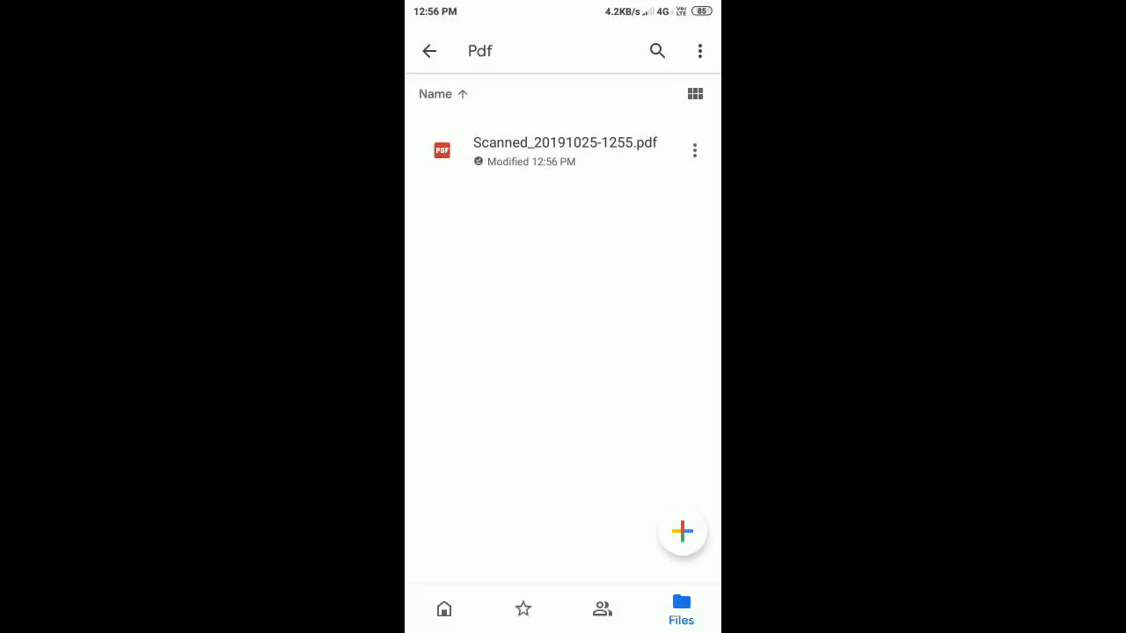
# Start sharing the scanned PDF and enter the recipient's e-mail address in People
pyautogui.click(694, 150)
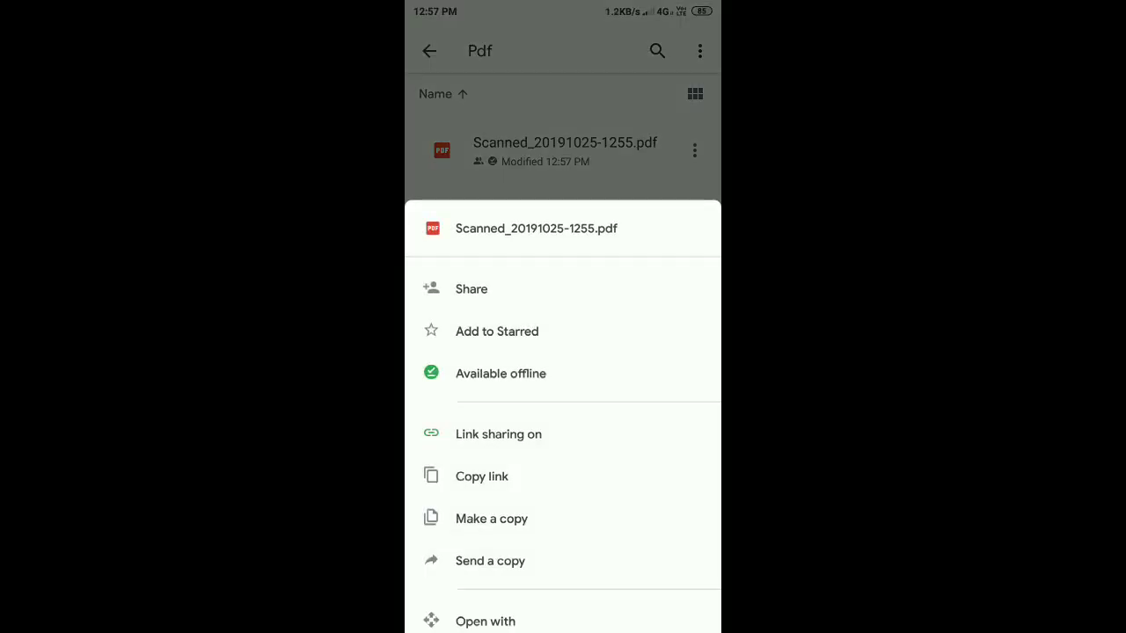
pyautogui.click(556, 295)
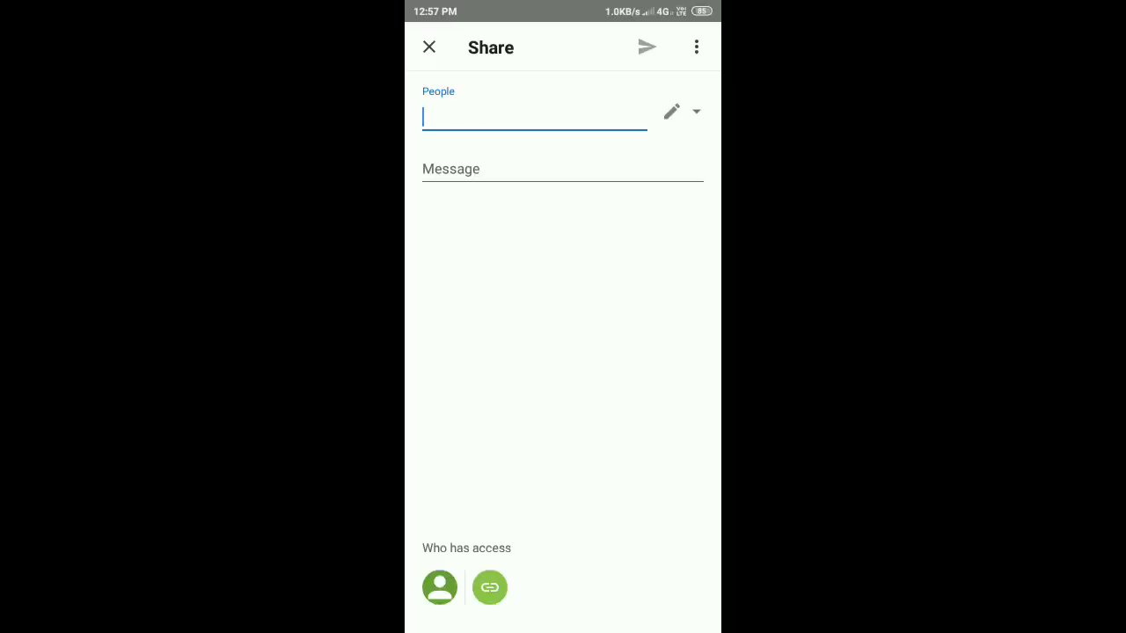
pyautogui.click(535, 116)
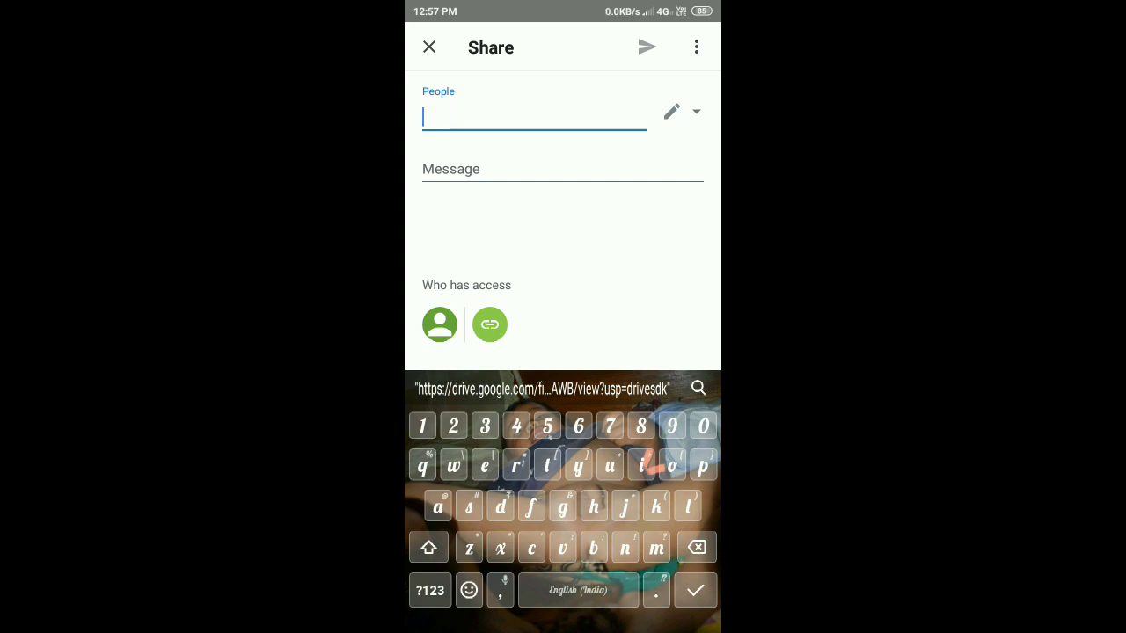
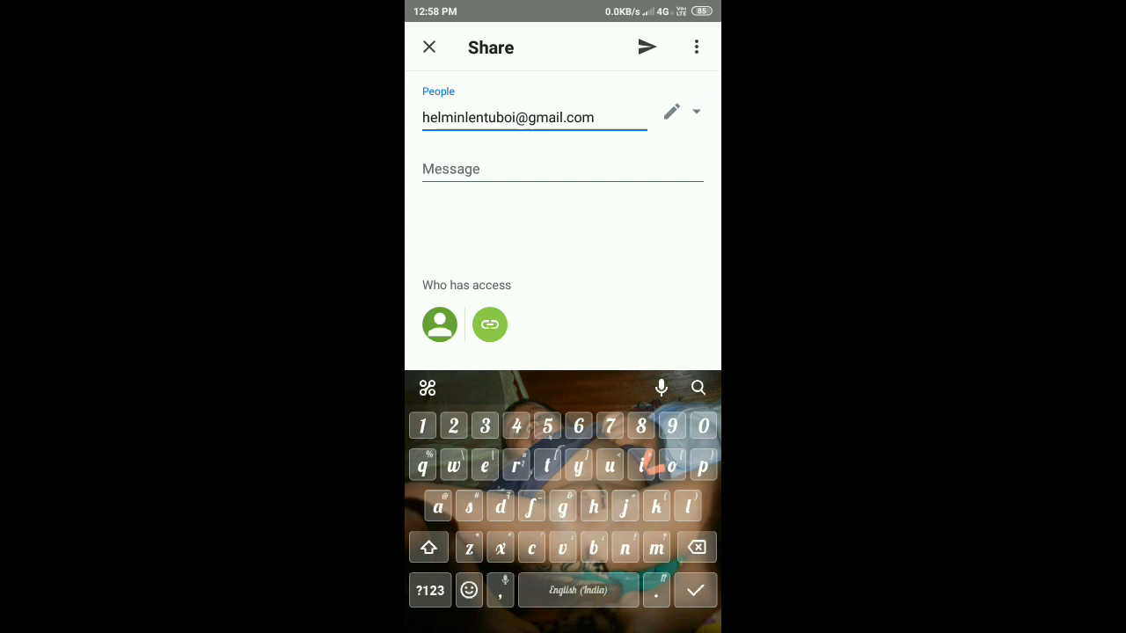
# Set the recipient's permission to Can view and type the message 'Bible chang'
pyautogui.click(672, 111)
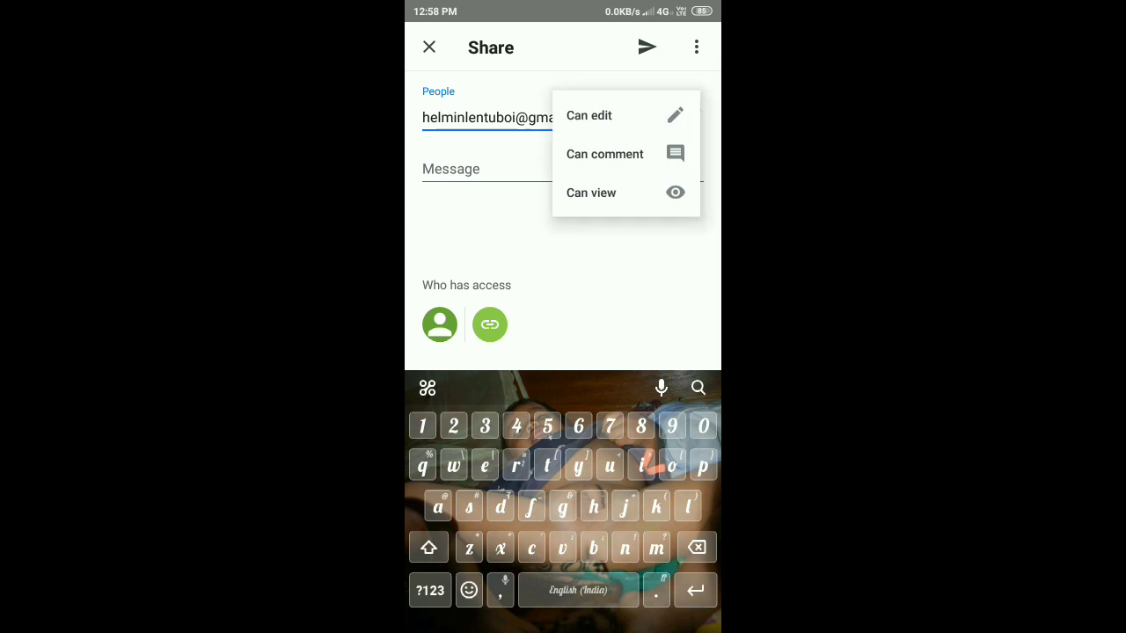
pyautogui.click(616, 115)
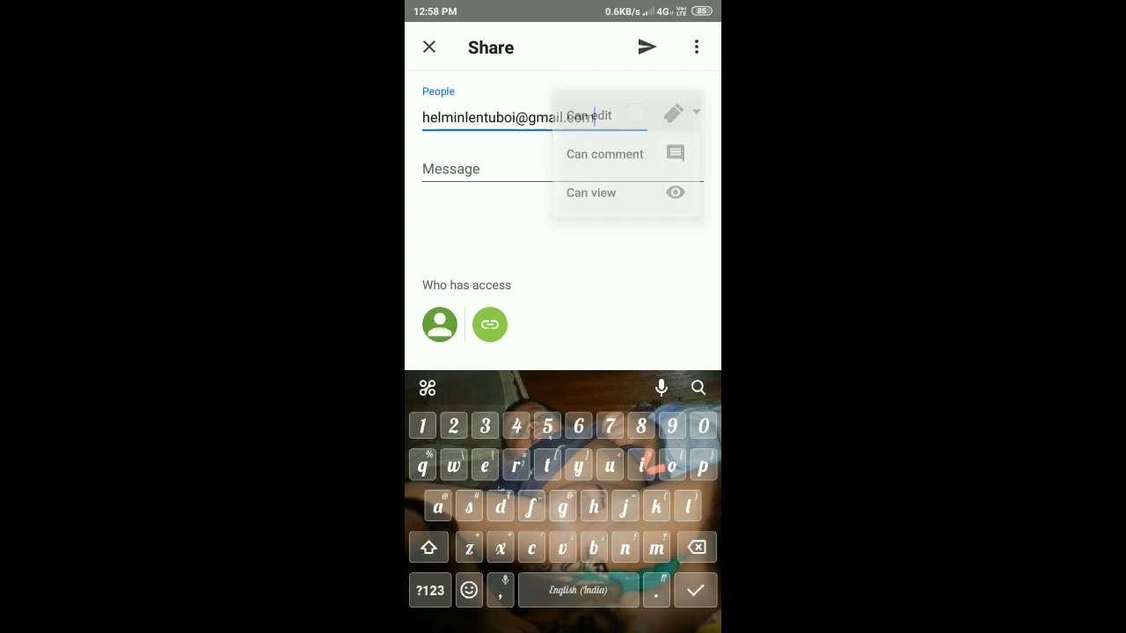
pyautogui.click(677, 112)
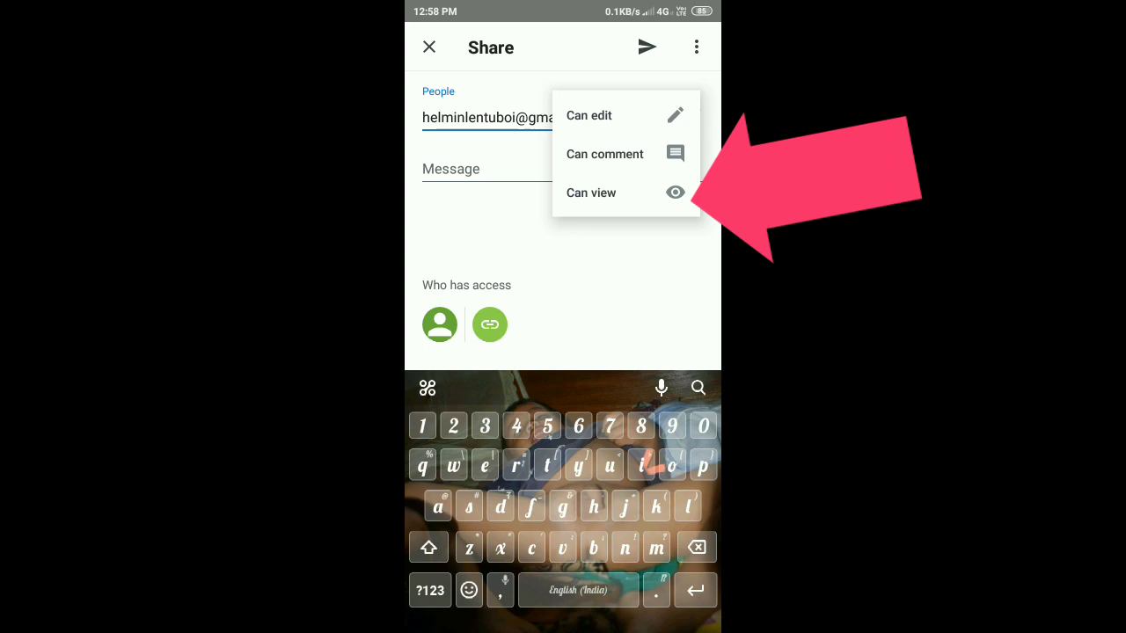
pyautogui.click(607, 192)
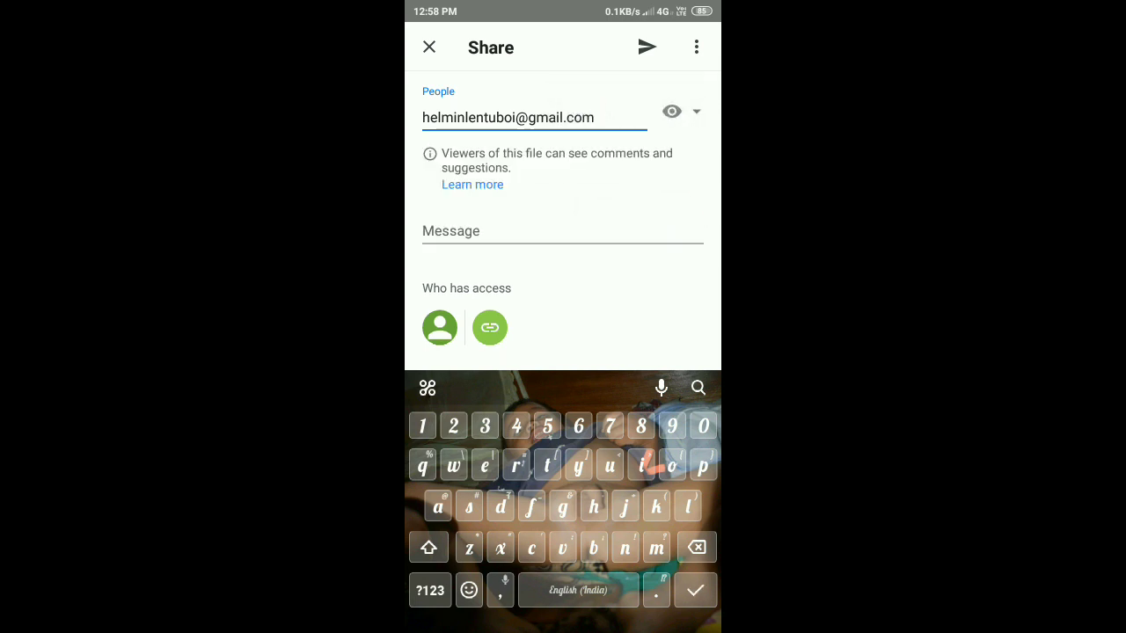
pyautogui.write('Bib')
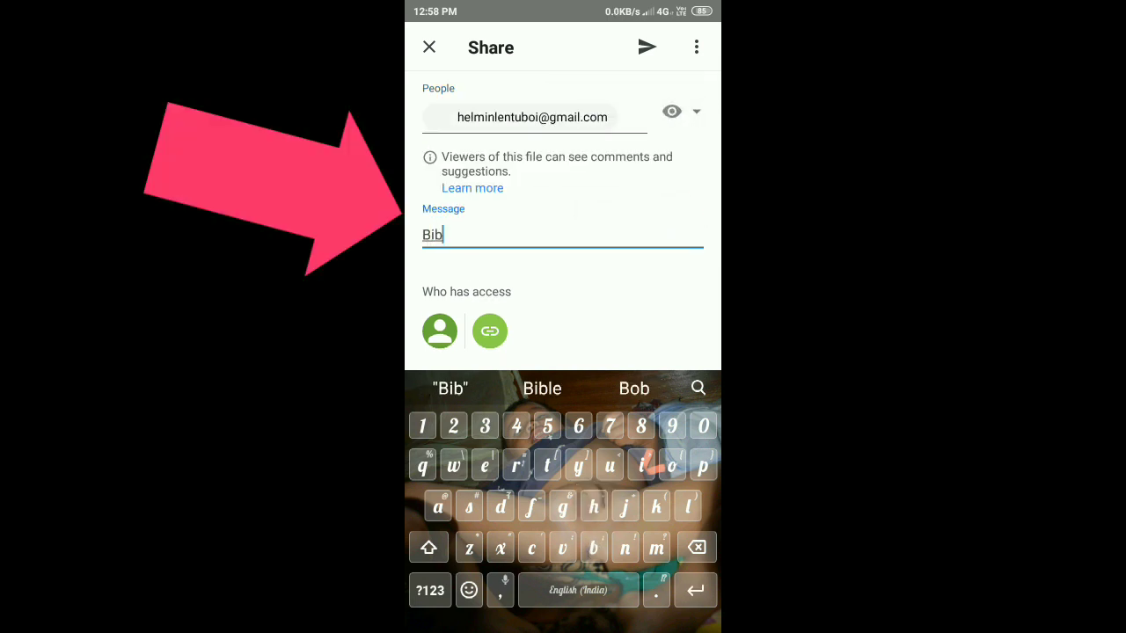
pyautogui.write('le c')
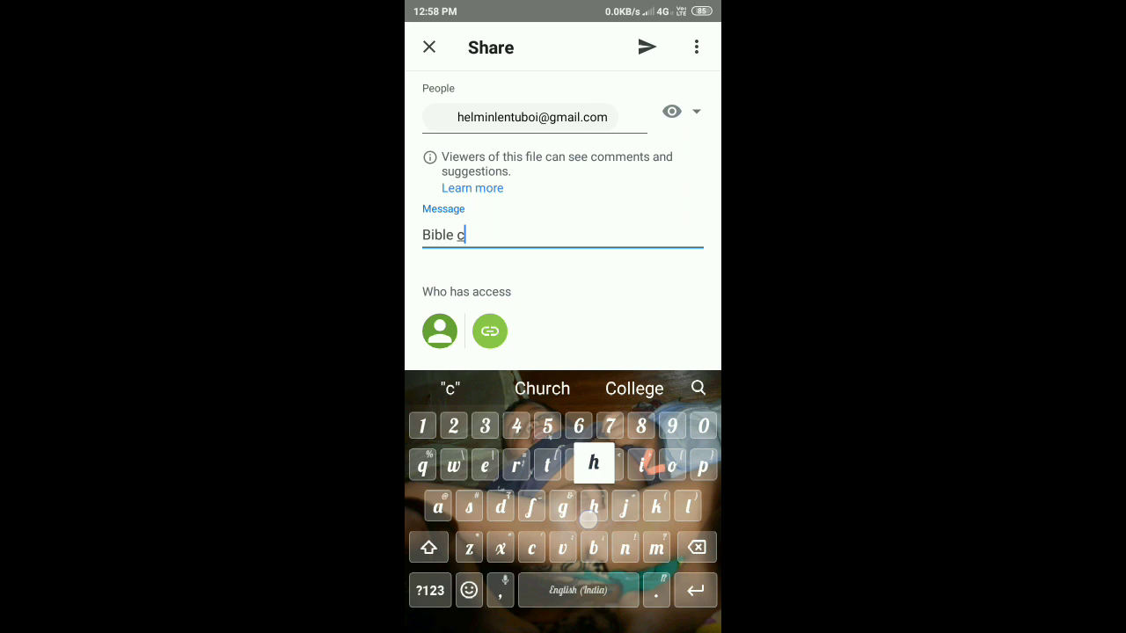
pyautogui.write('hang')
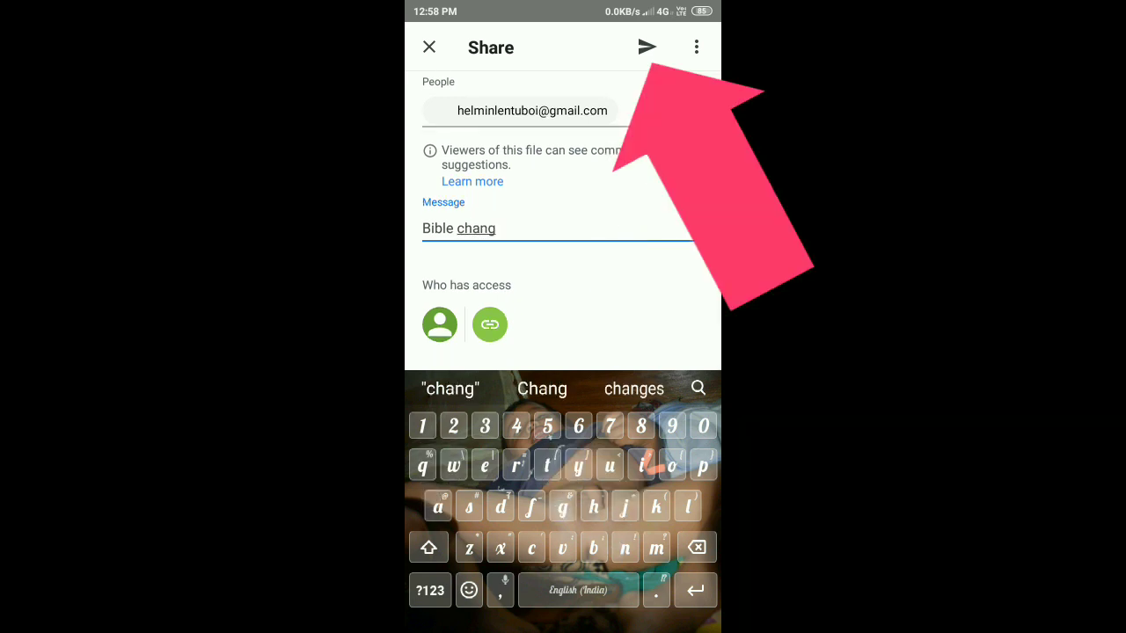
# Send the view-only share invitation for the scanned PDF
pyautogui.click(647, 46)
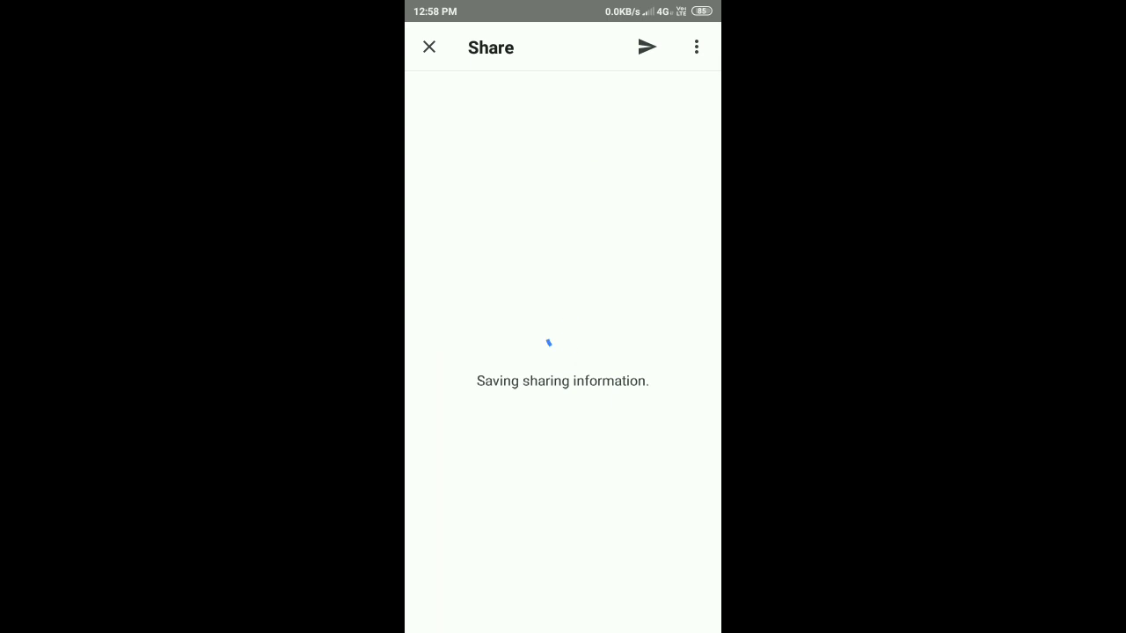